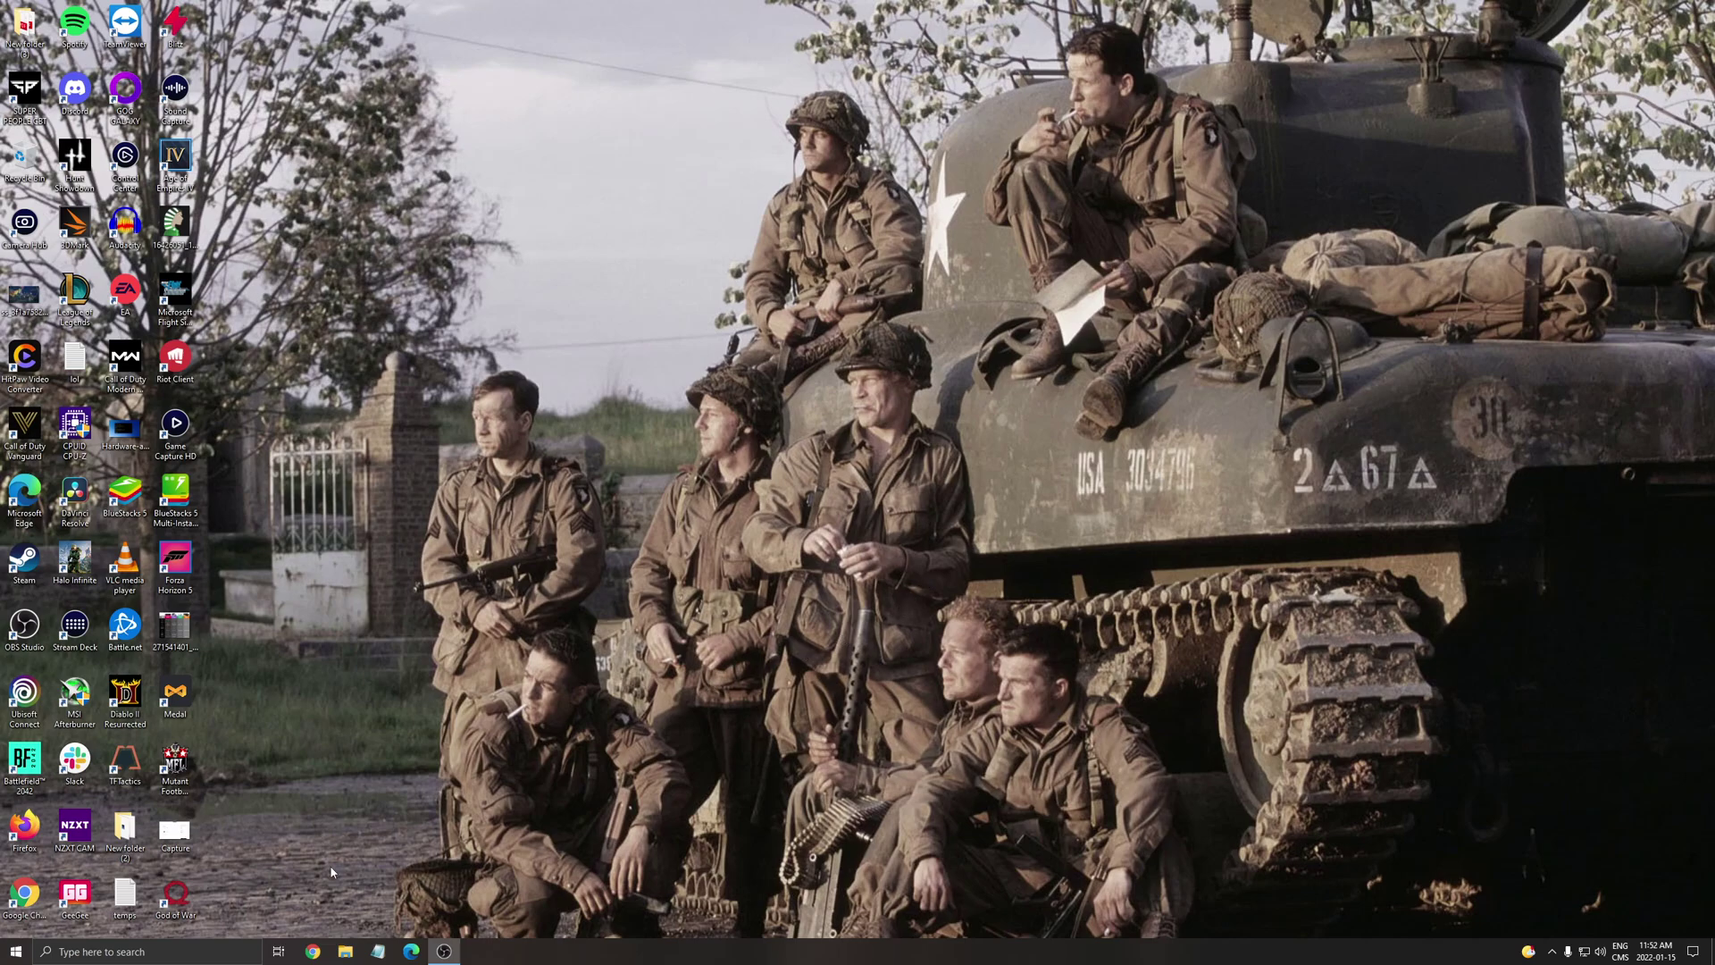
Open the Windows Game Mode settings, review the Xbox Game Bar and Captures pages, and close Settings
click(189, 955)
text(game mode)
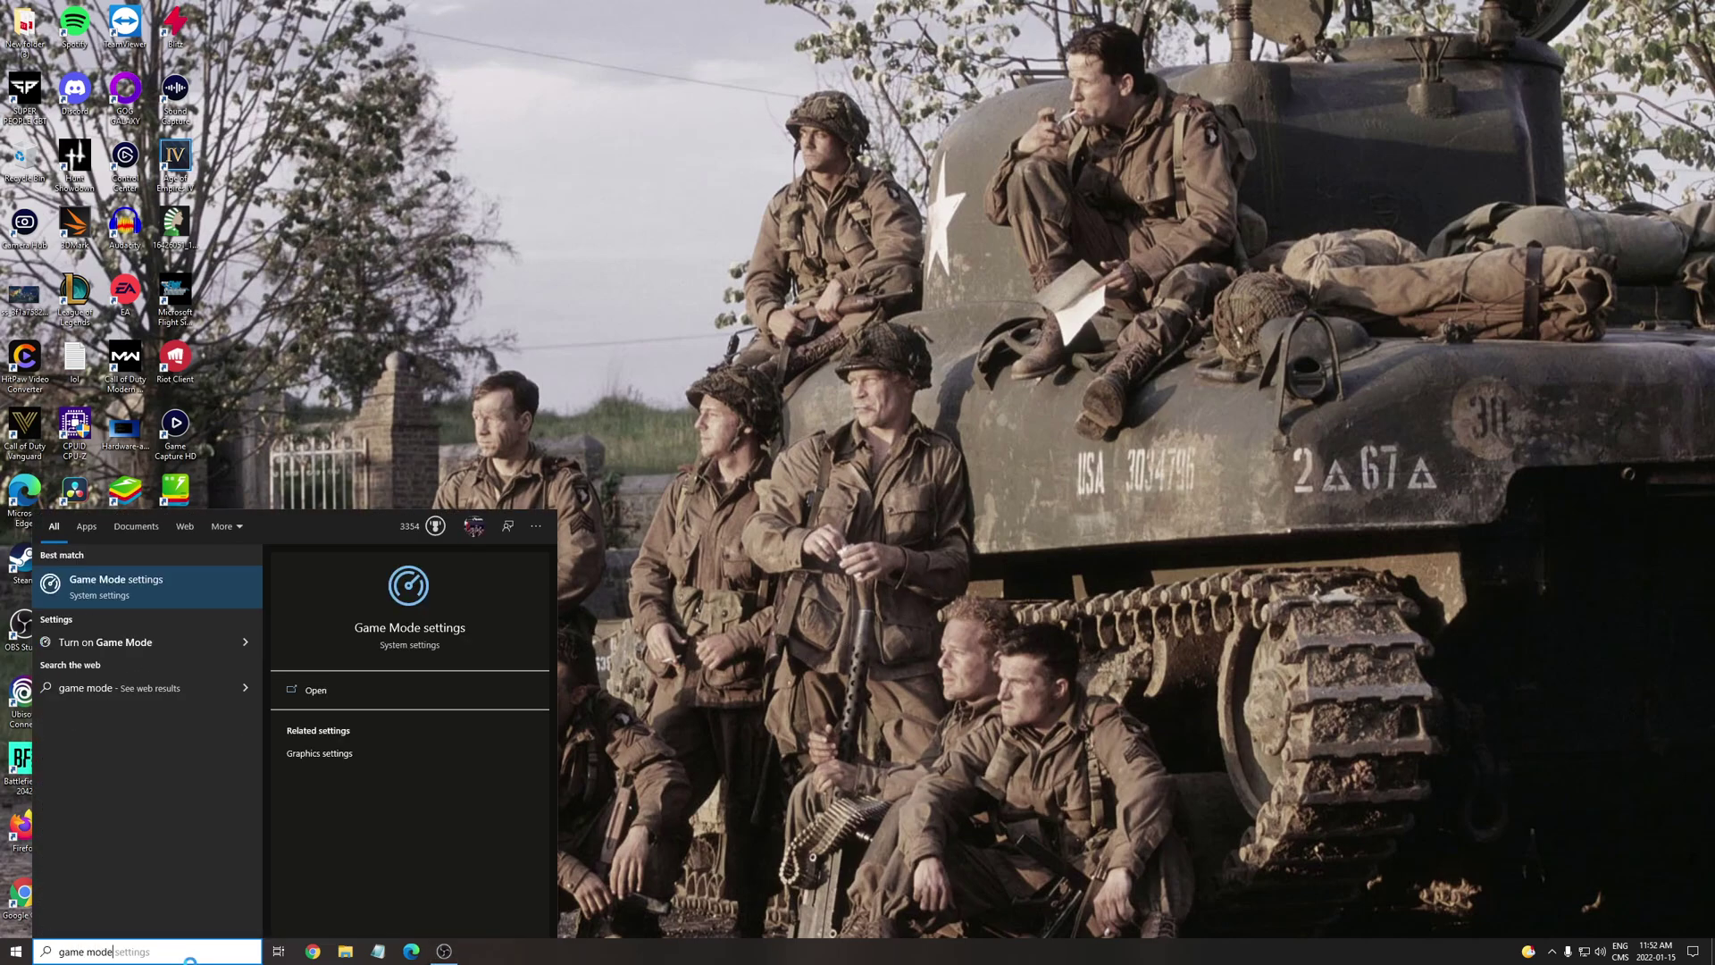
key(Return)
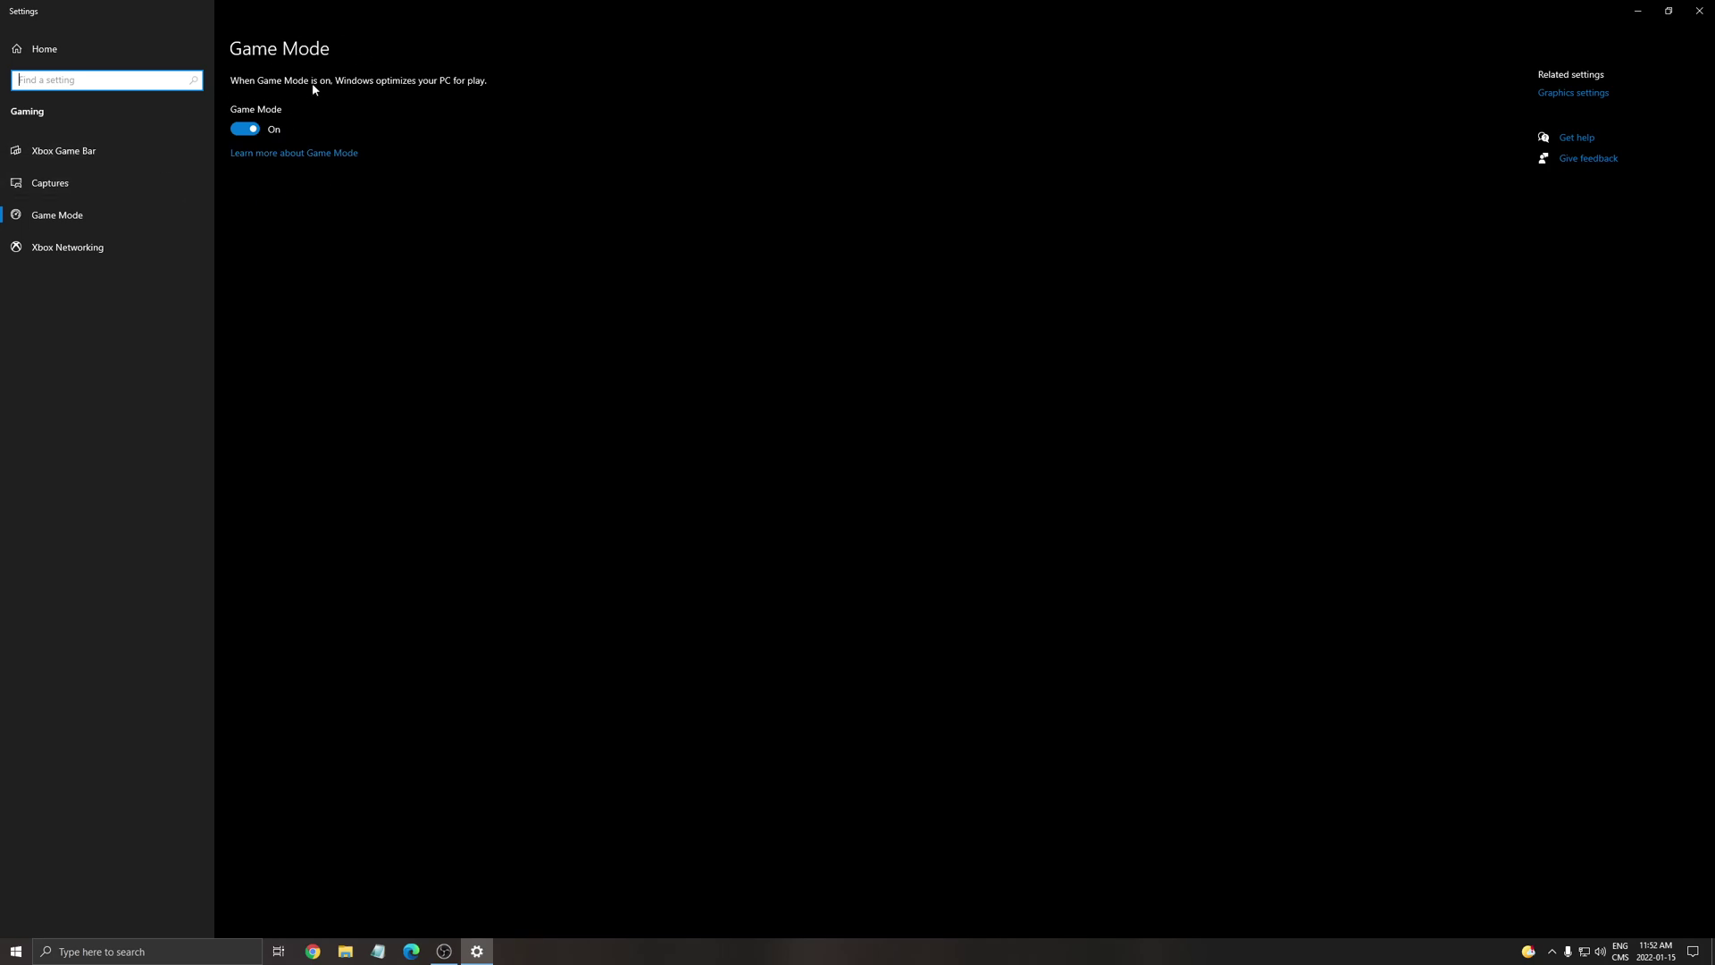
click(52, 161)
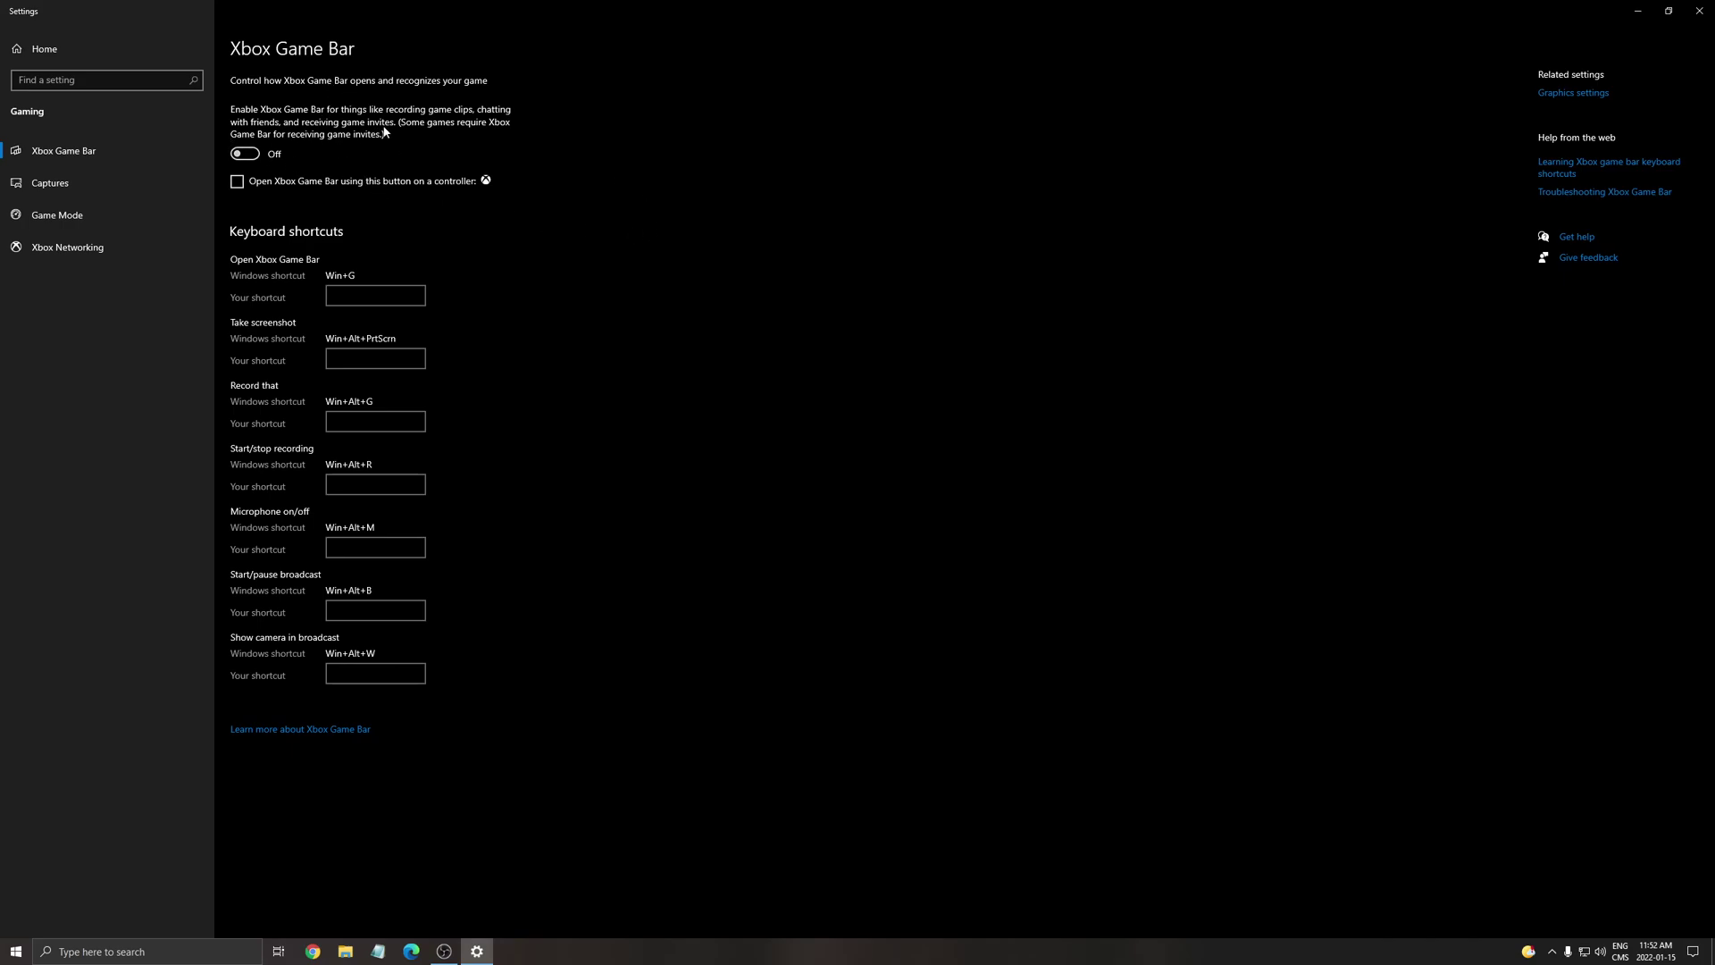
click(51, 184)
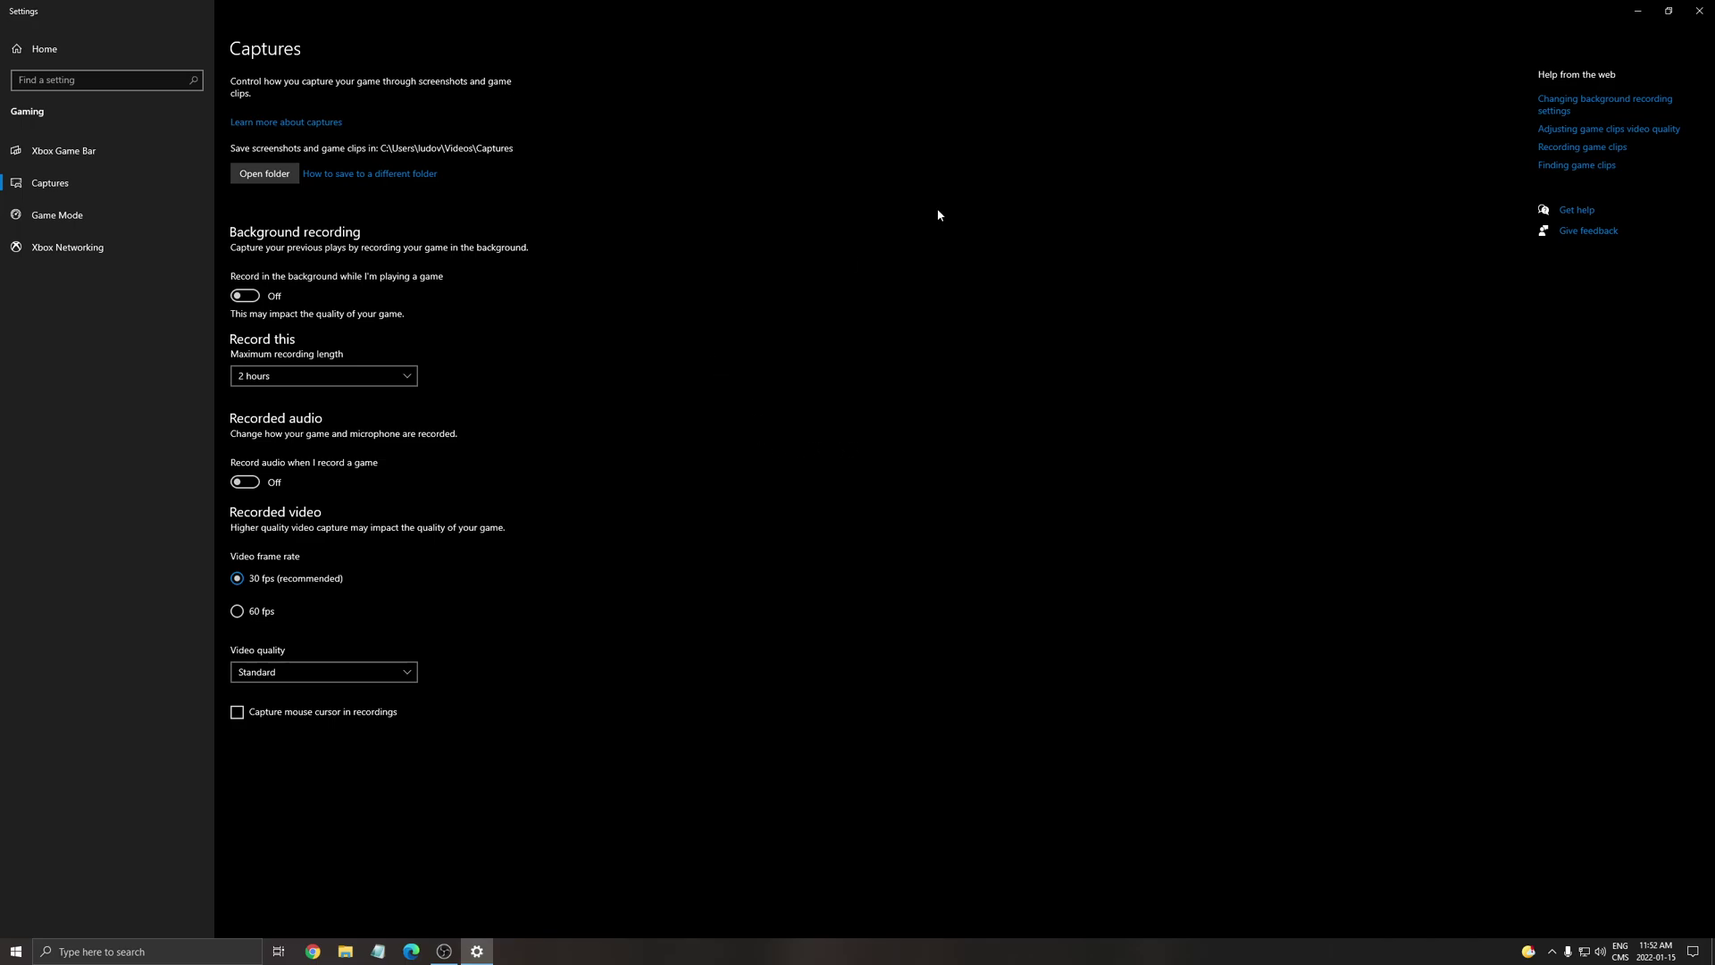
key(alt+F4)
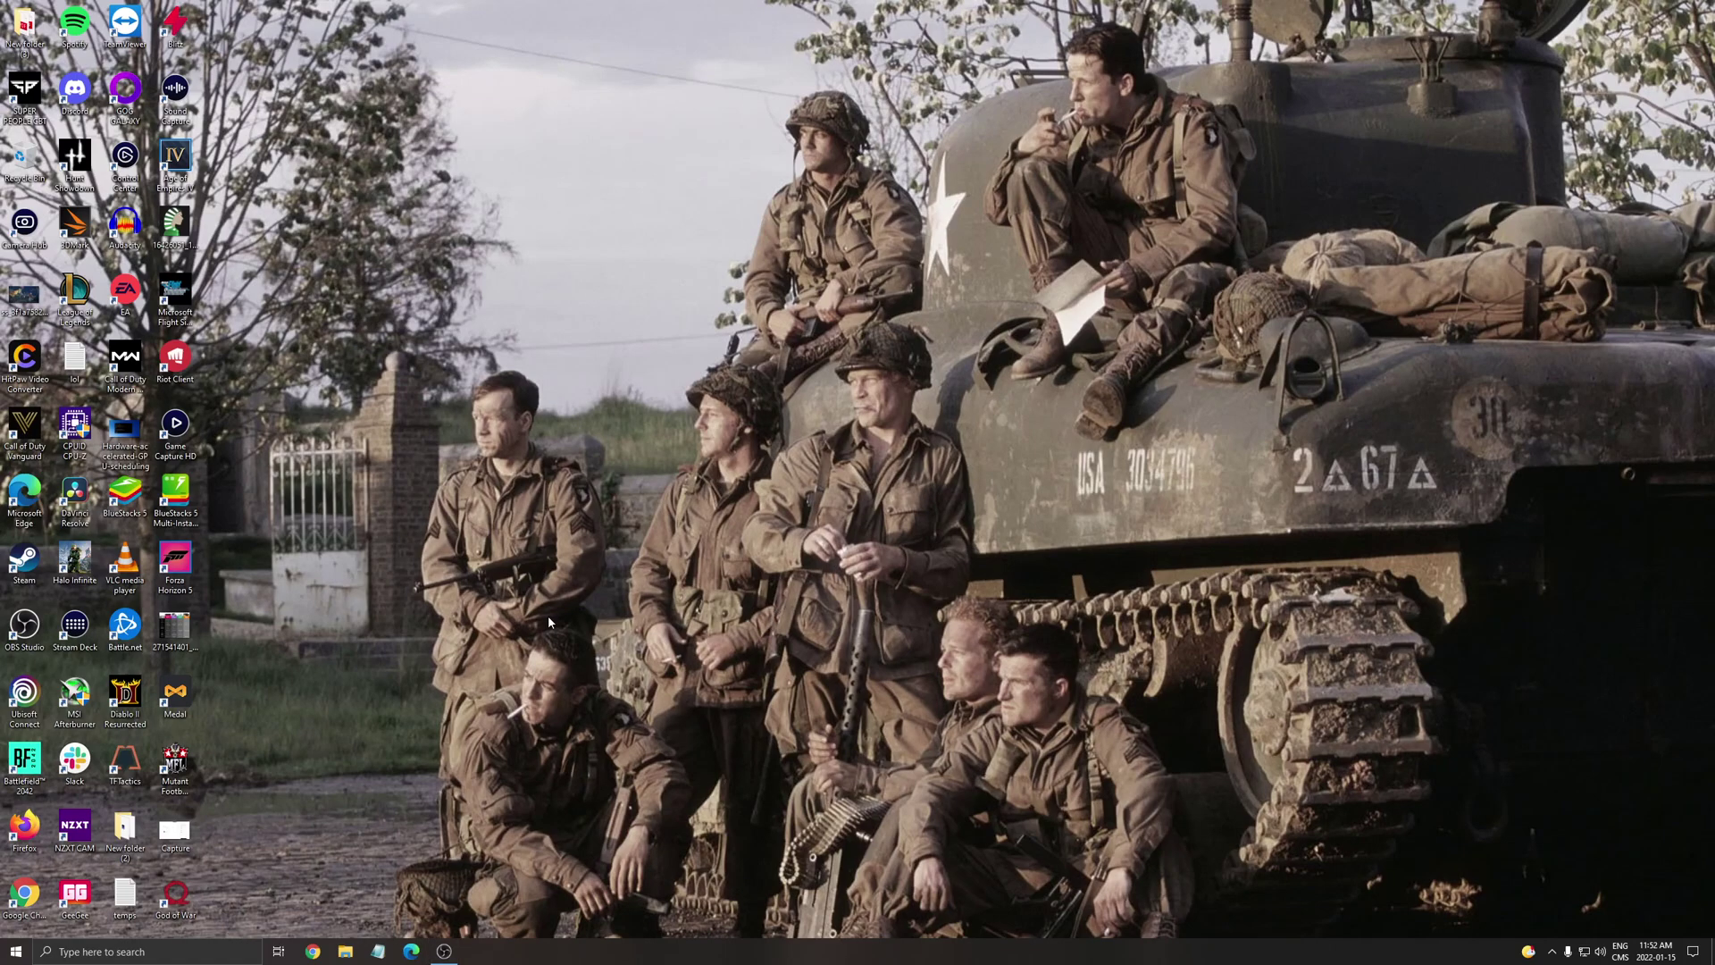
View the hardware-accelerated GPU scheduling image saved on the desktop, and look for Radeon Software among the hidden tray icons
double_click(125, 429)
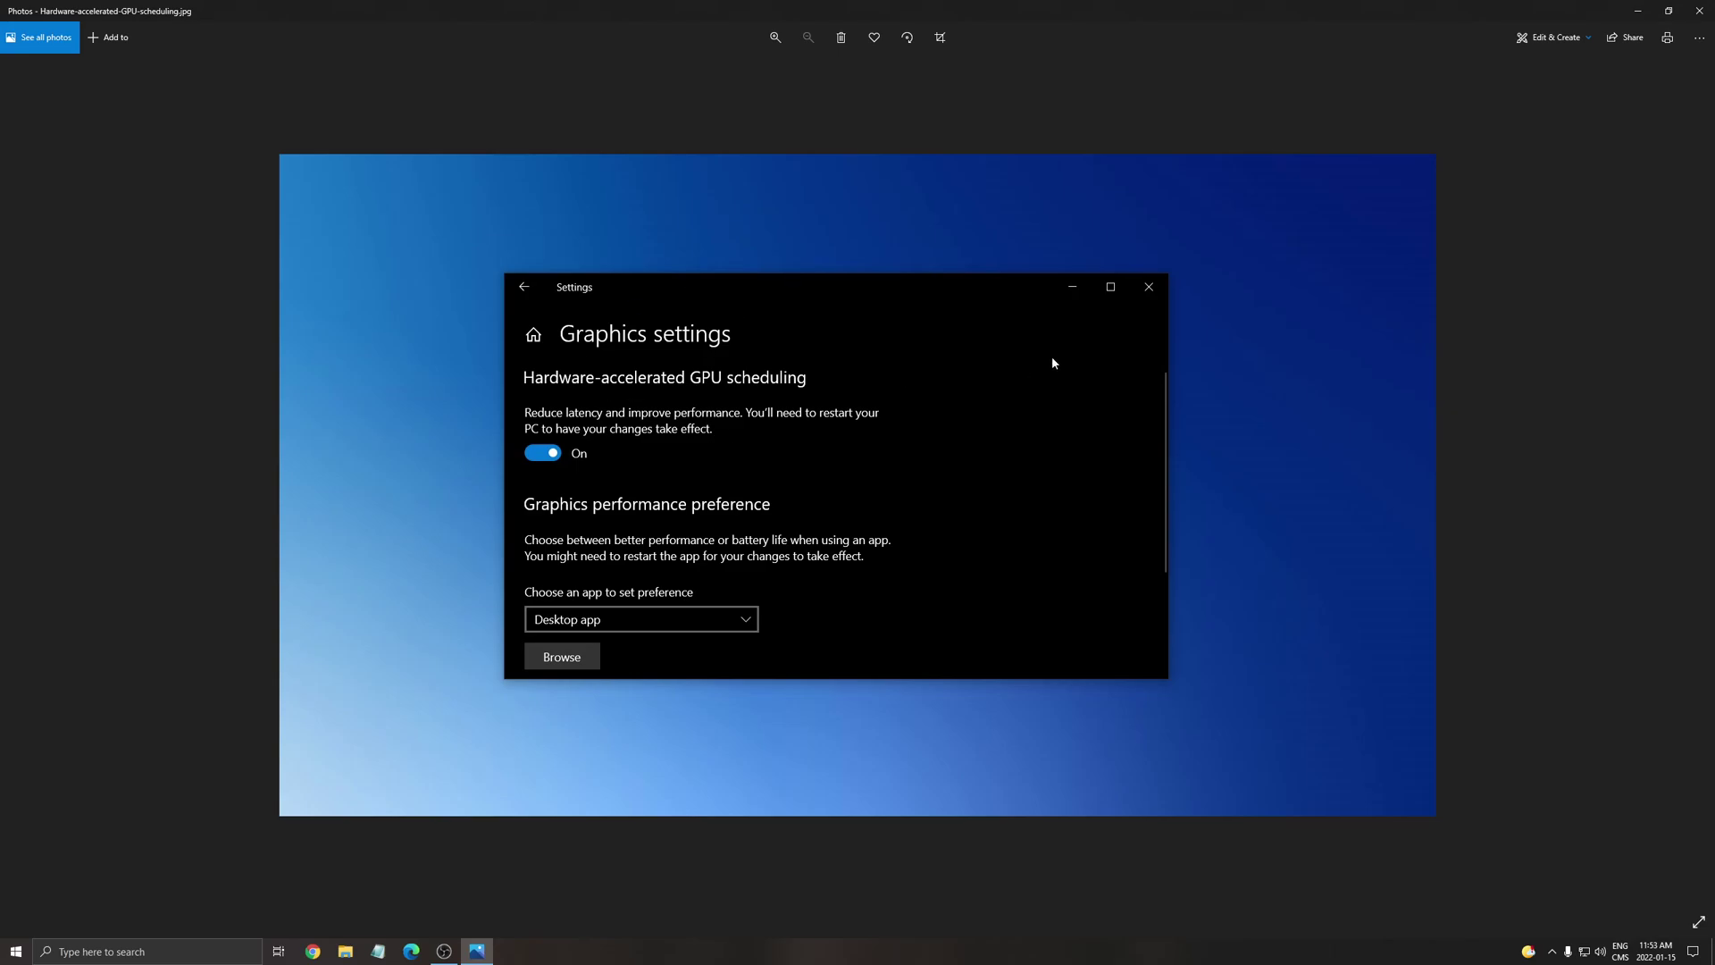
click(1699, 11)
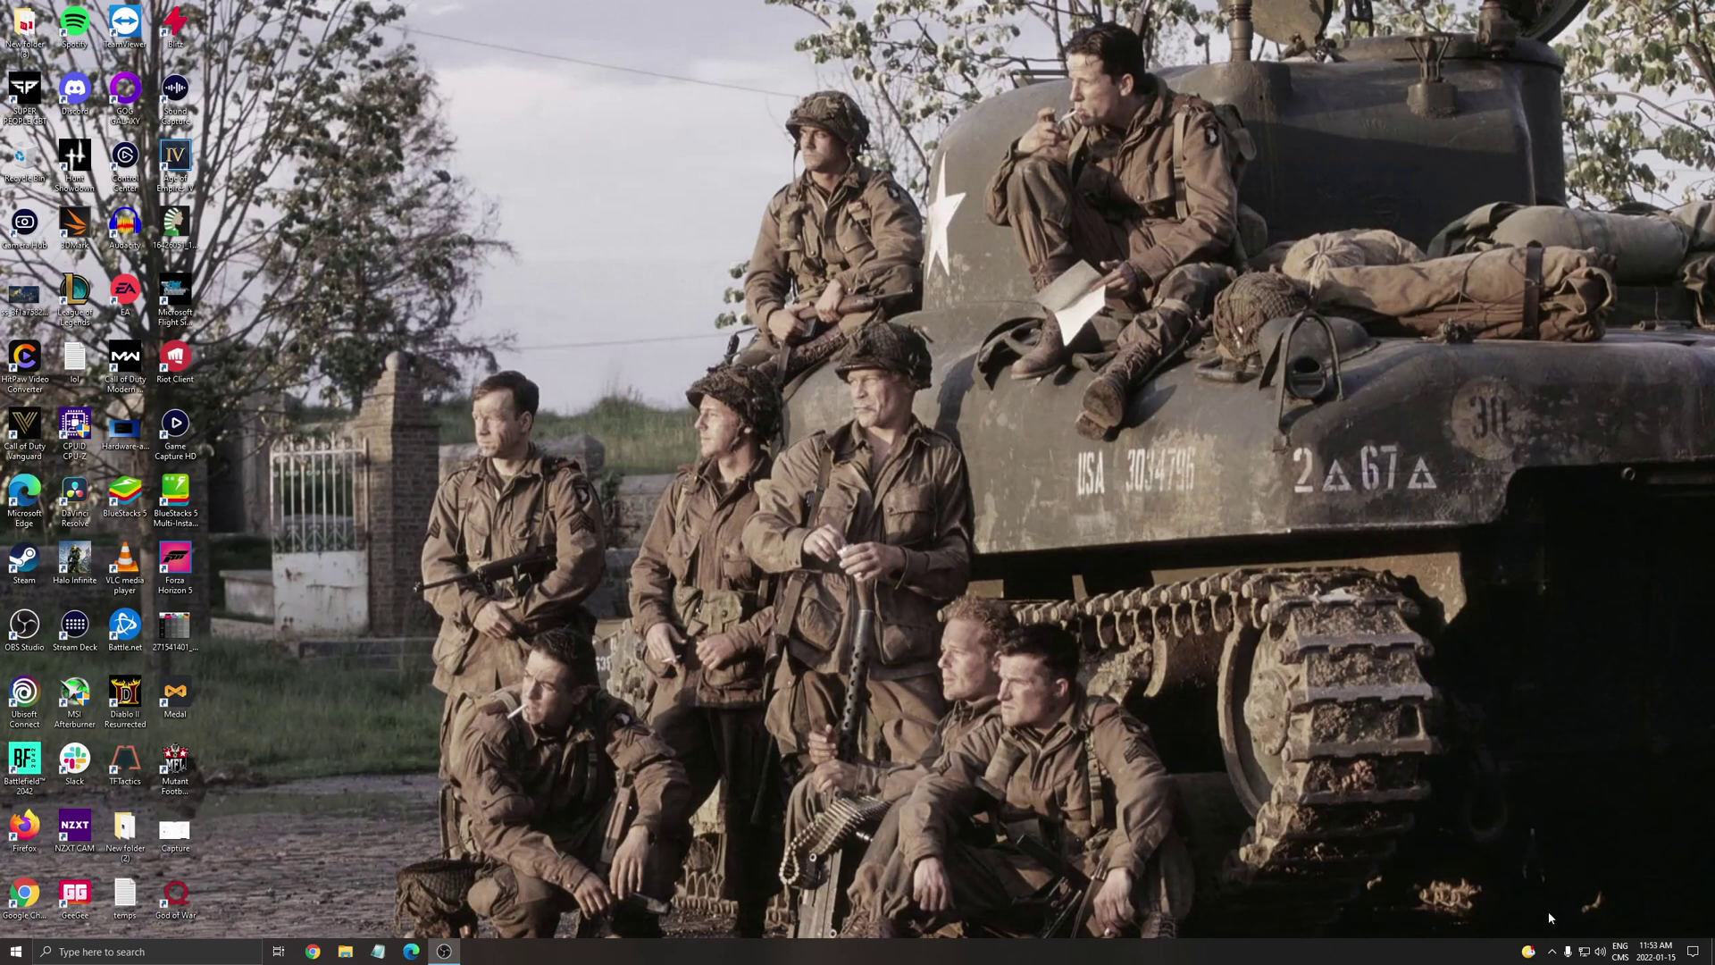
click(1552, 952)
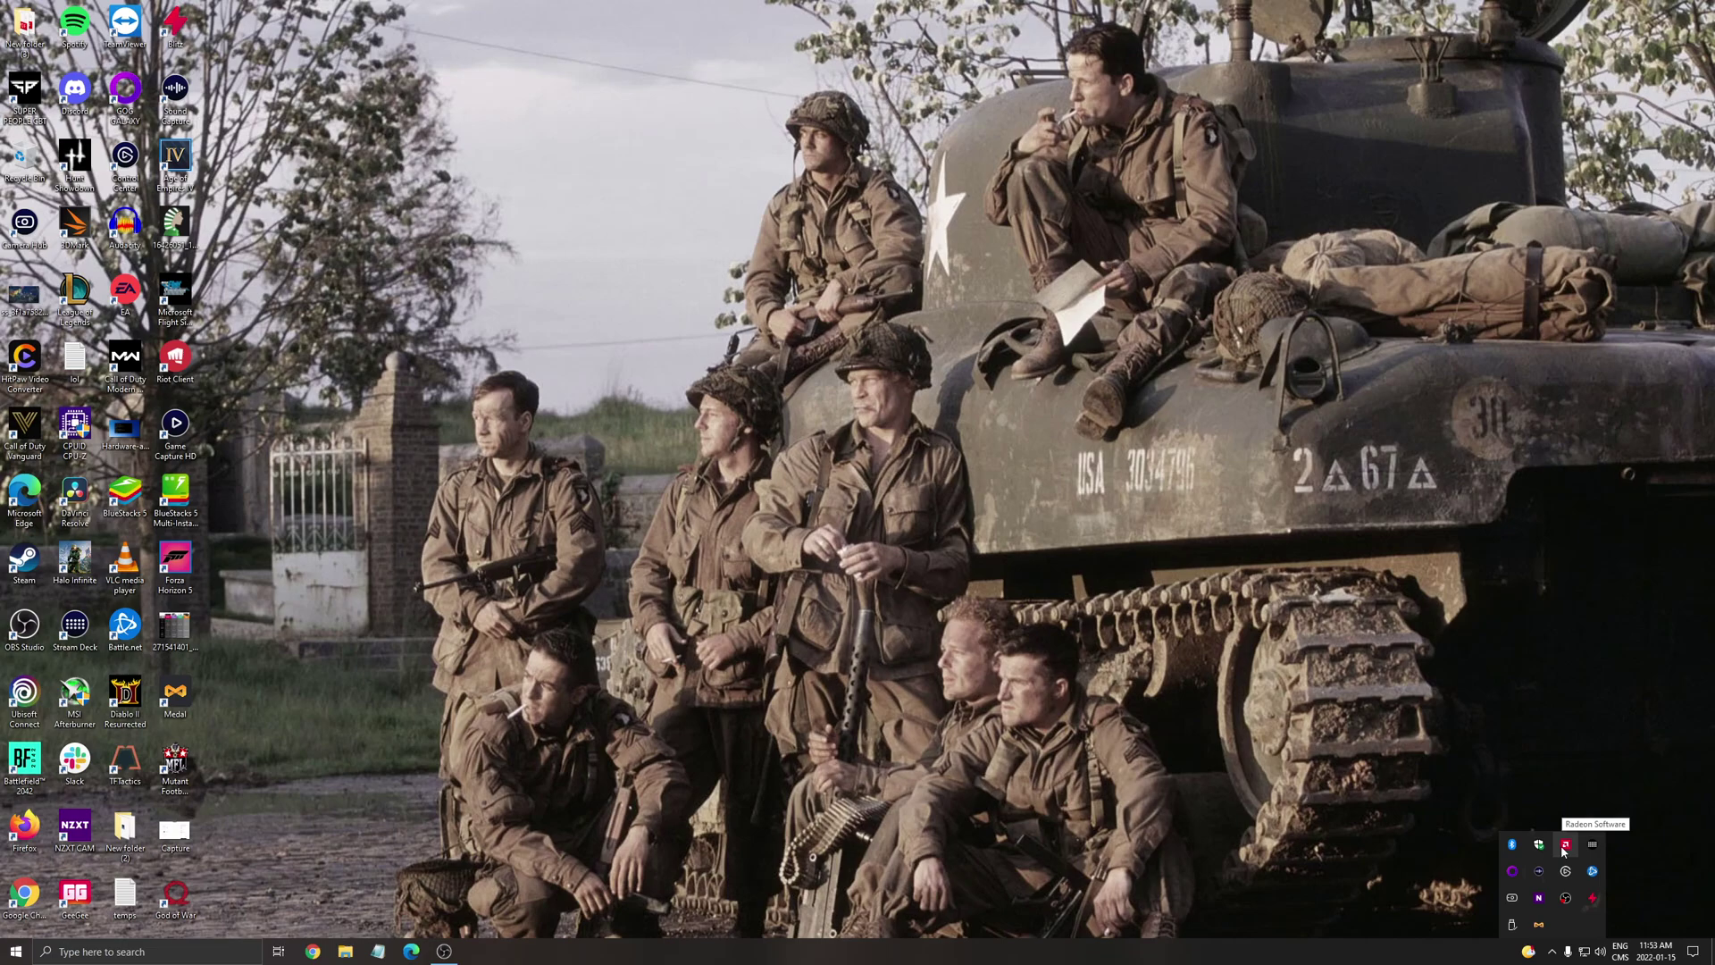
click(1552, 950)
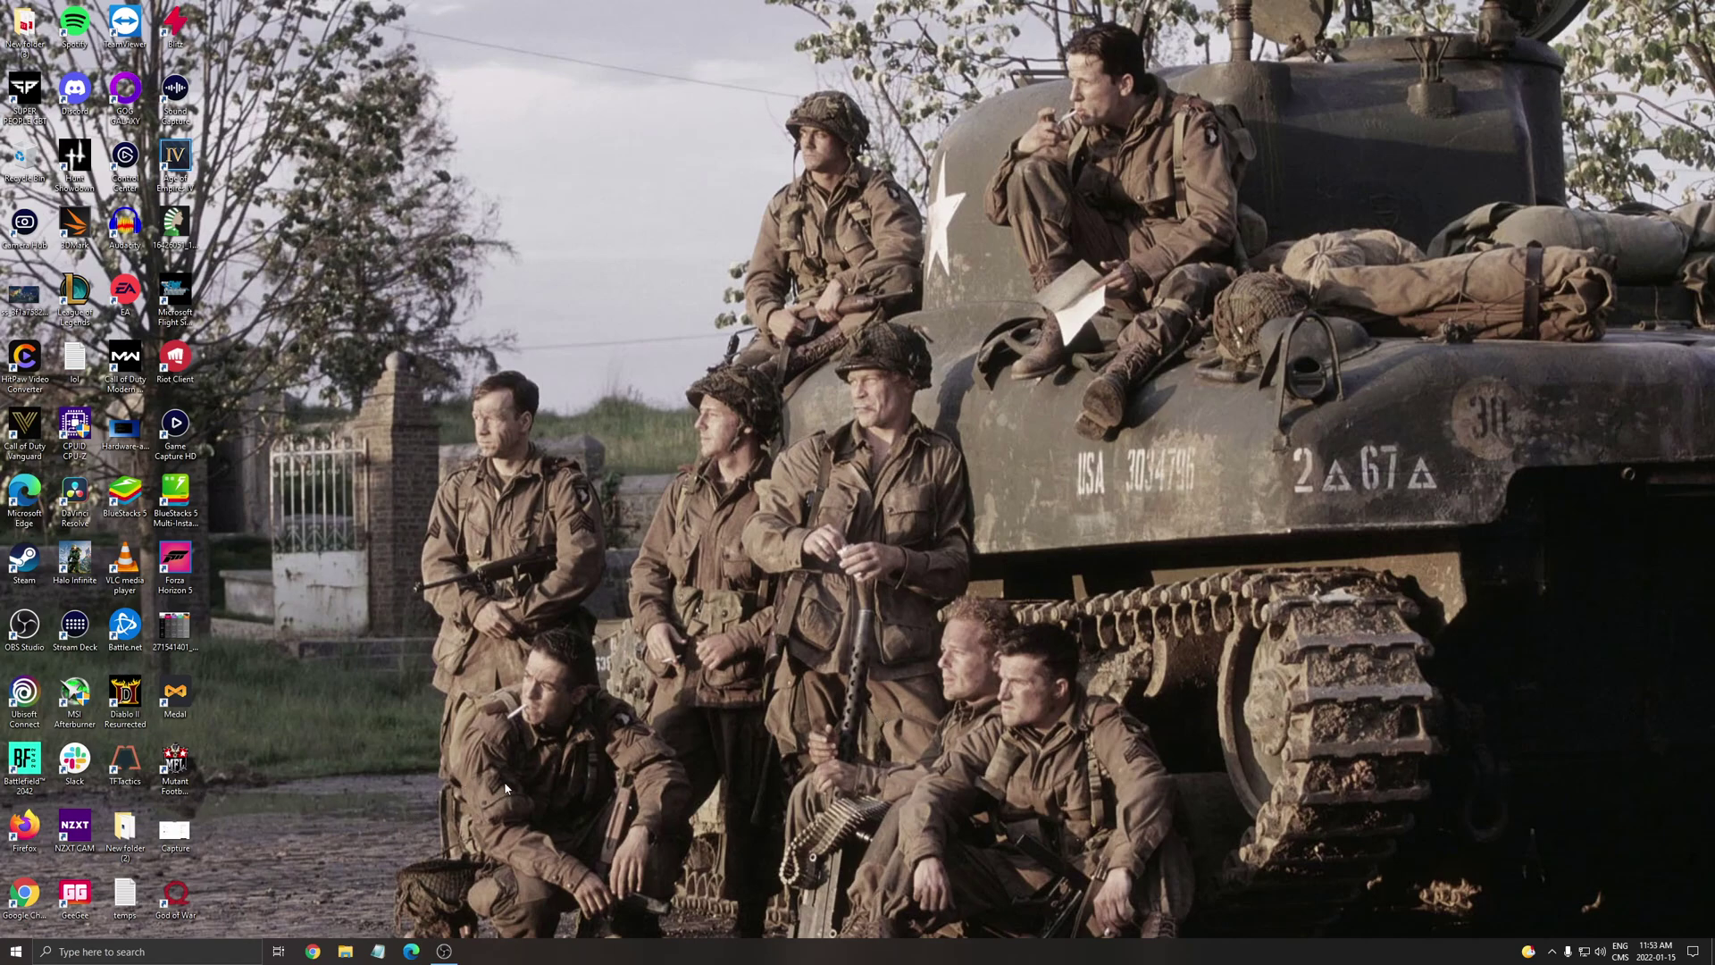
Open the Windows power plan settings, review the plans available in Power Options, and close the window
click(172, 935)
text(battery)
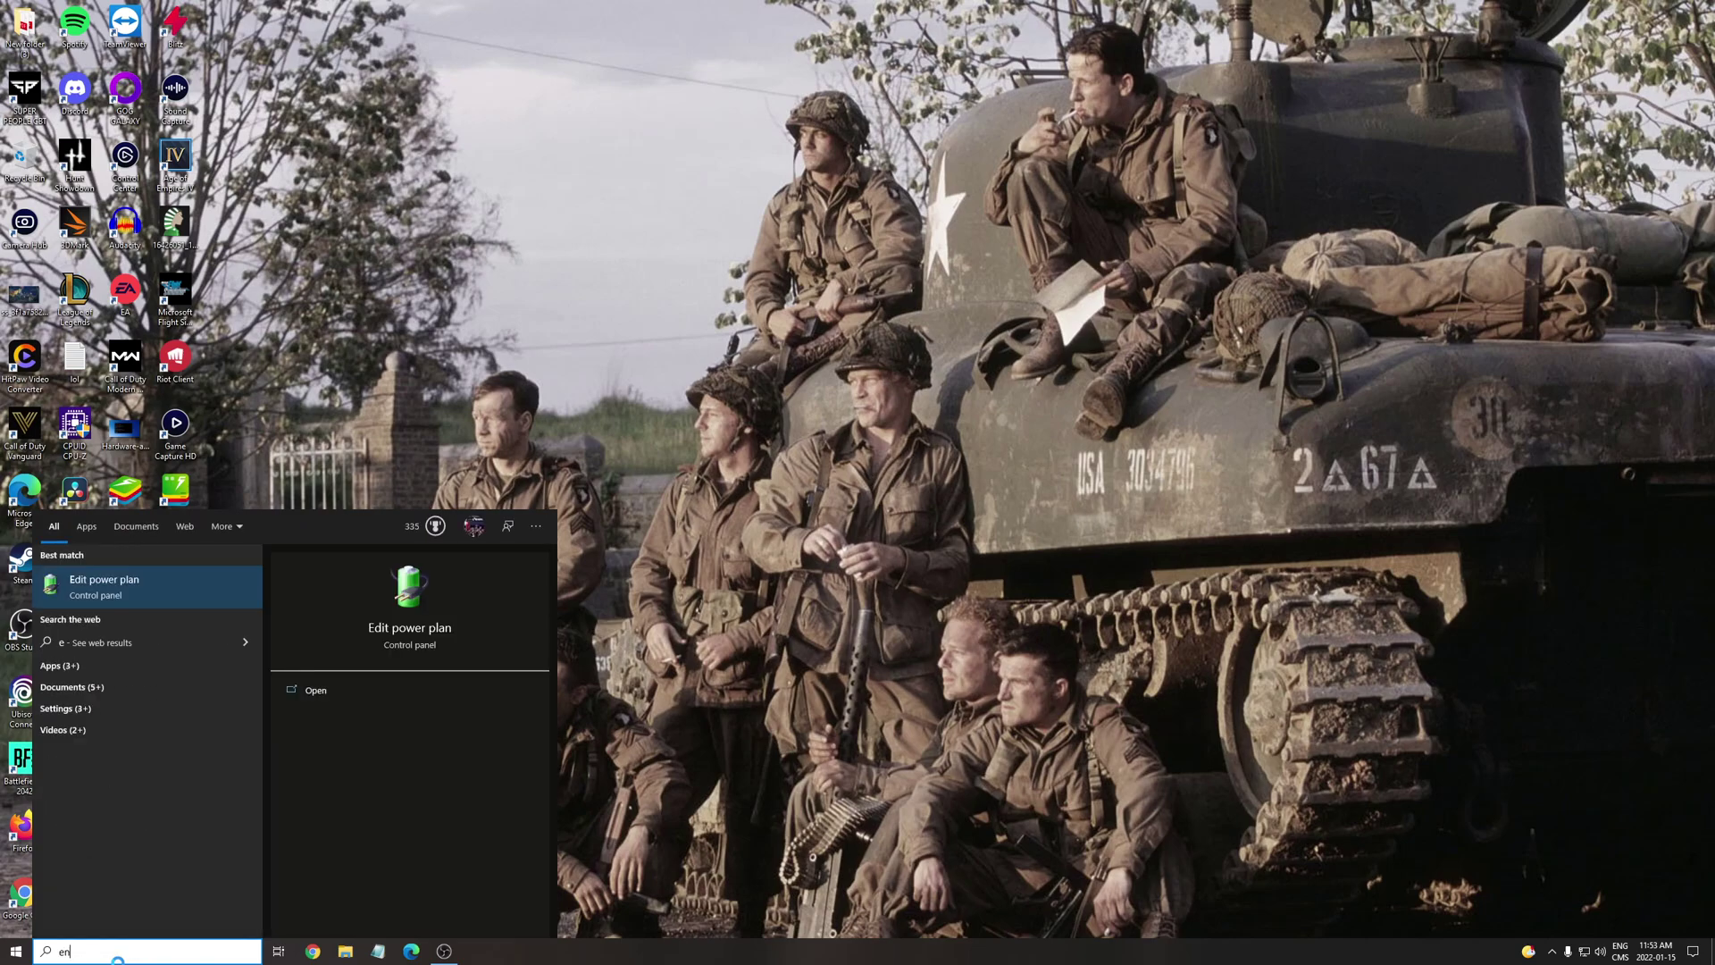
key(Escape)
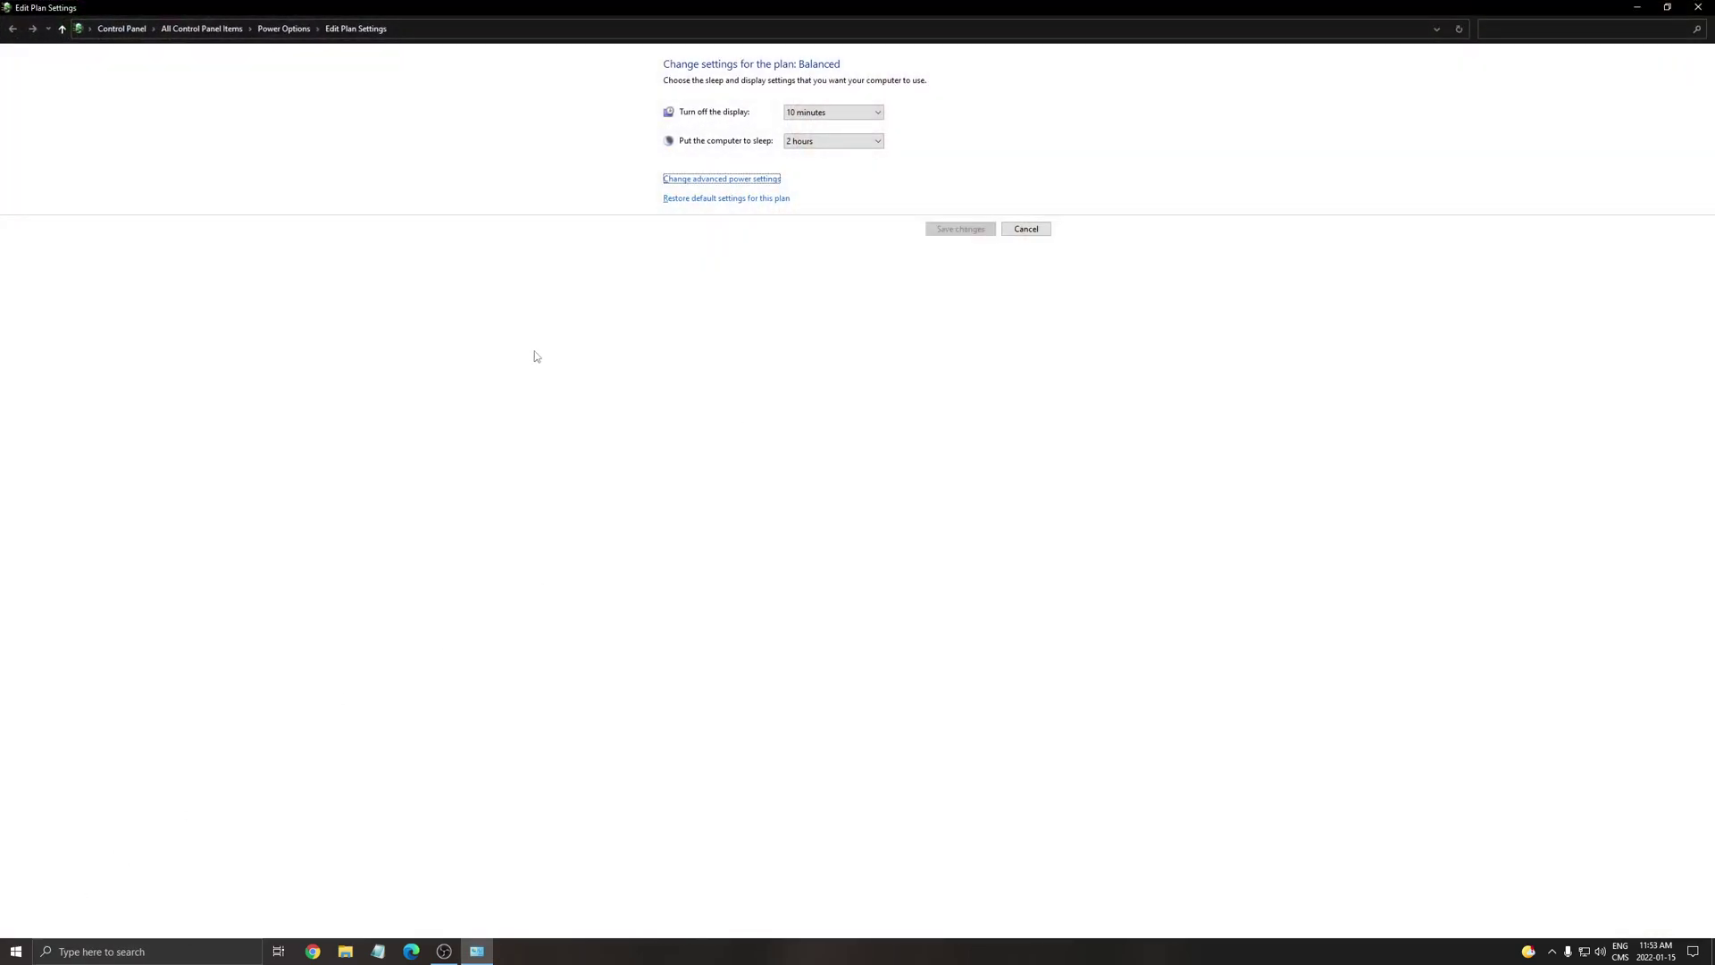
click(285, 29)
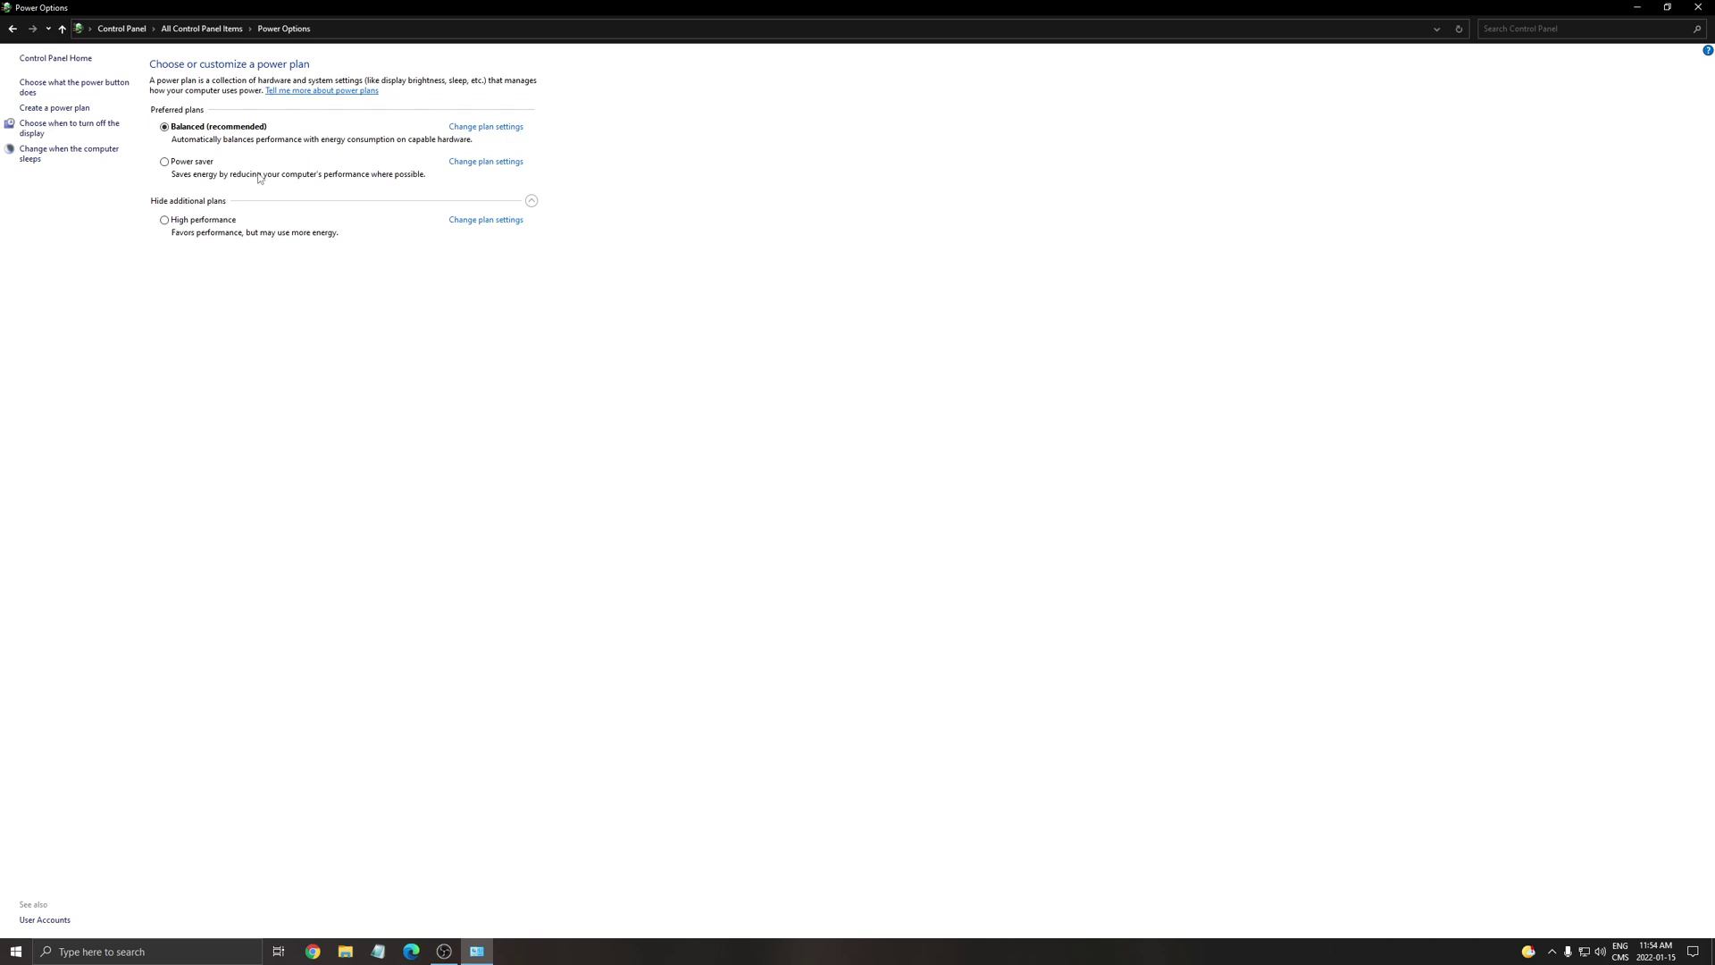
click(1698, 7)
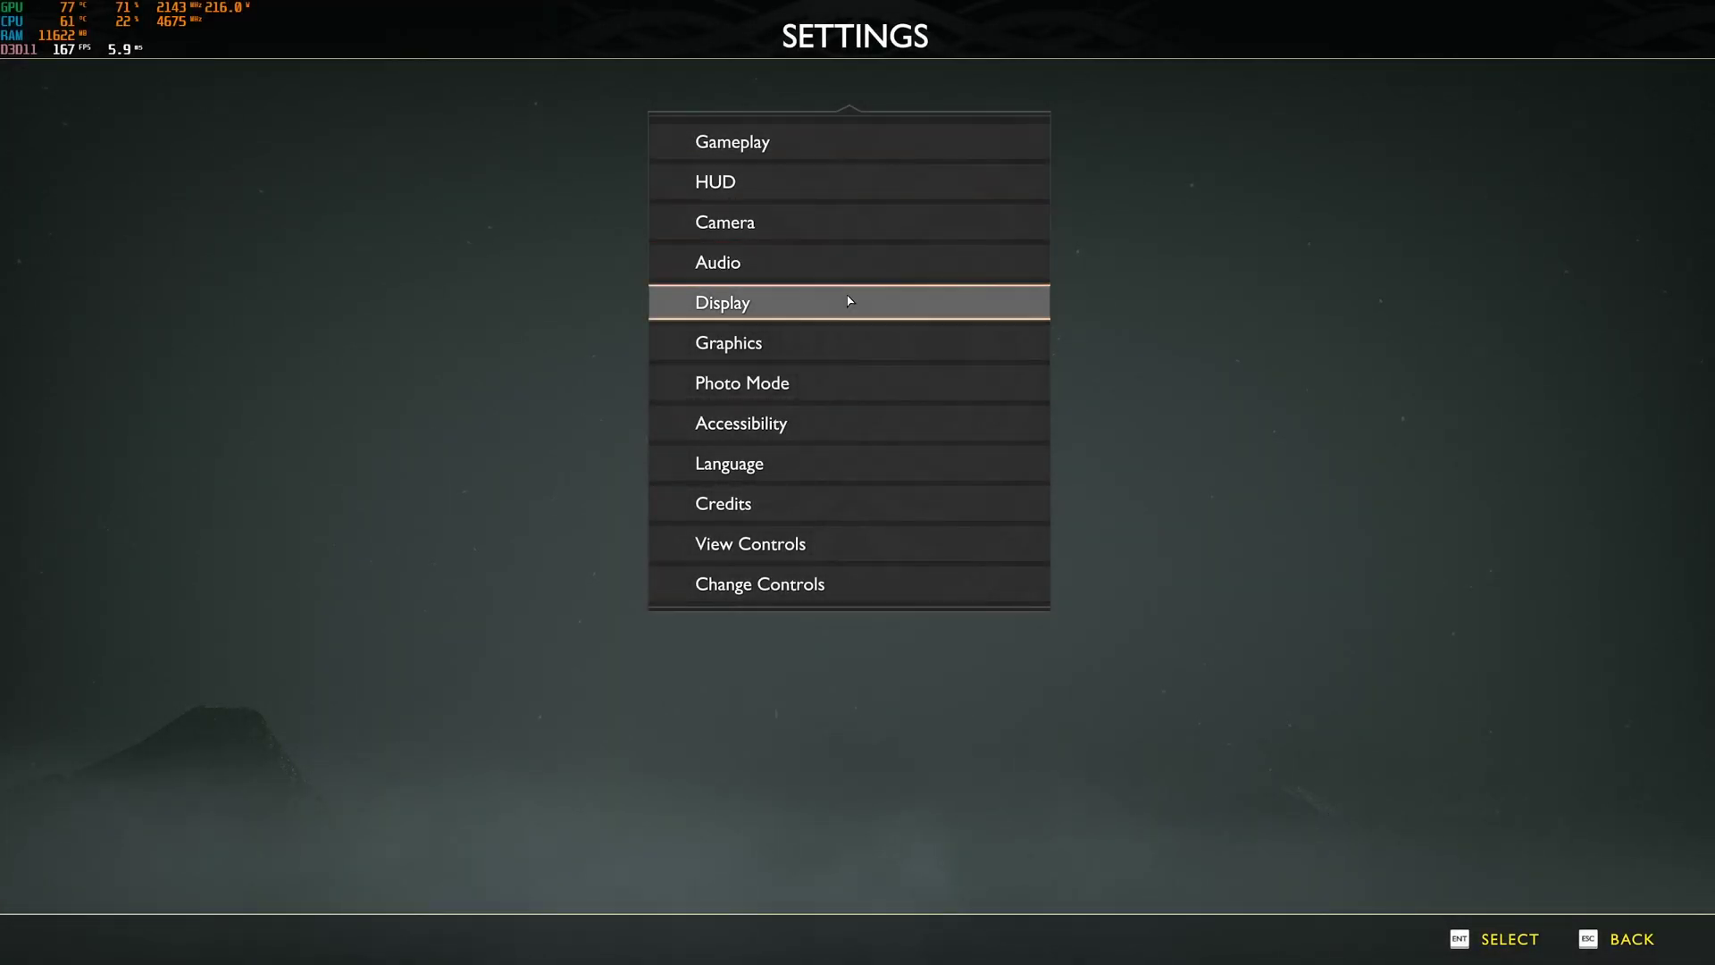
In God of War, open the display settings and try another display mode, returning it to Borderless
click(751, 309)
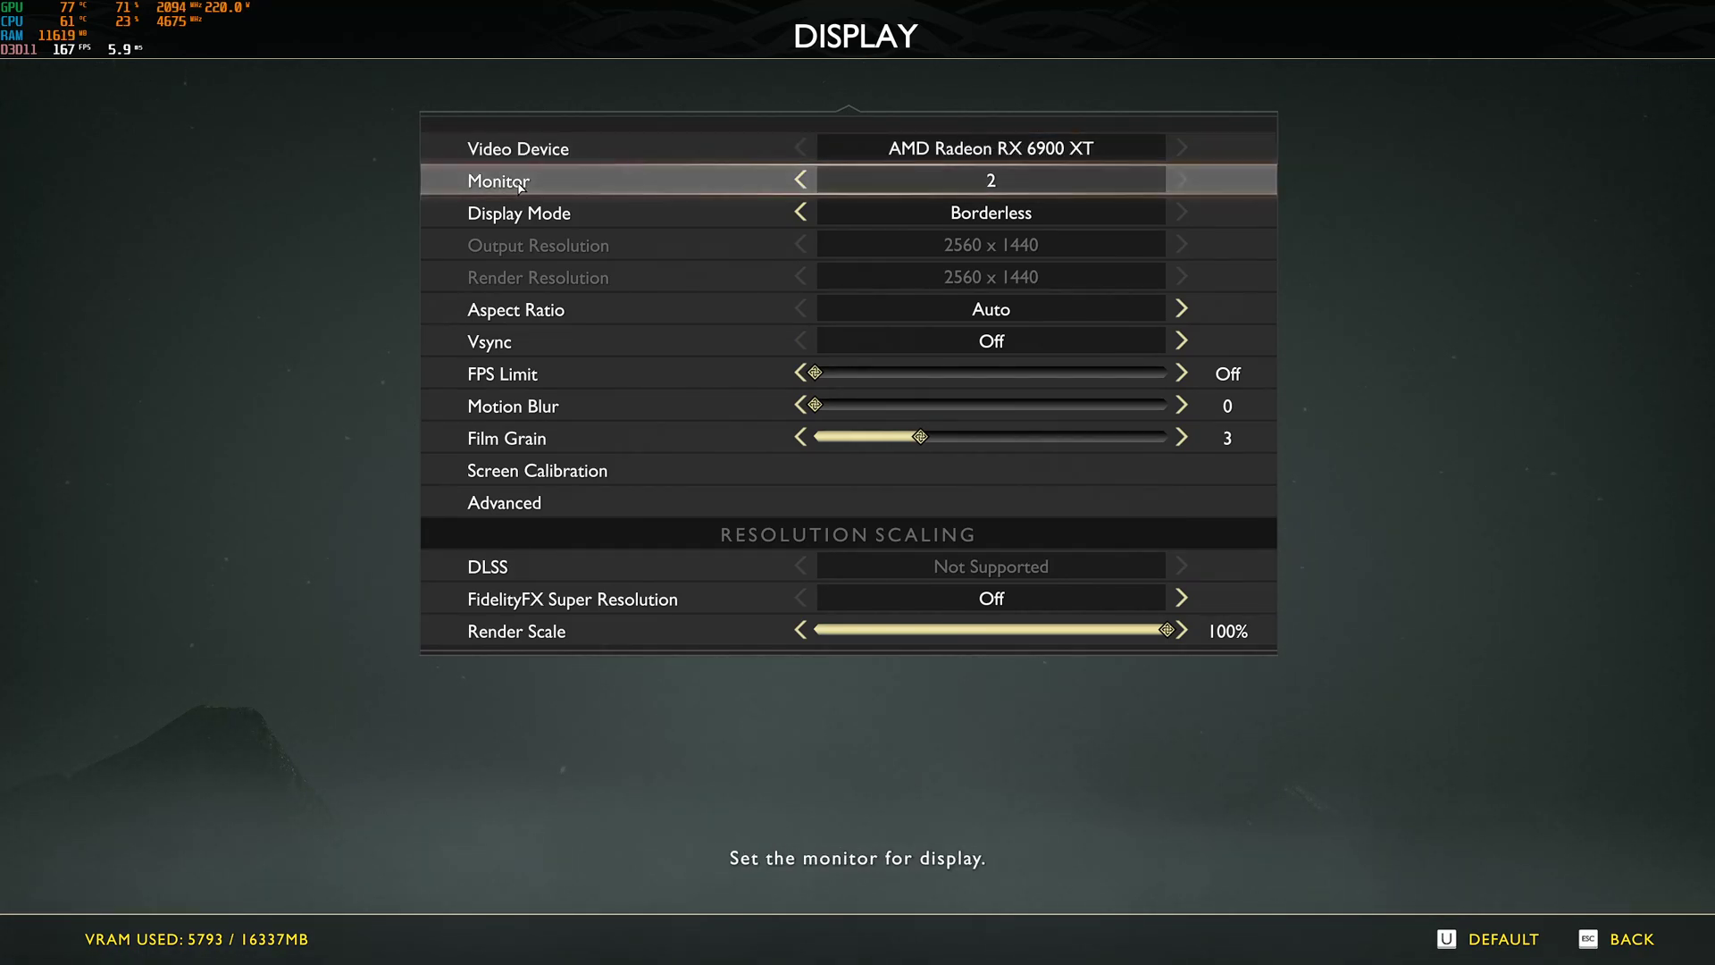
click(800, 212)
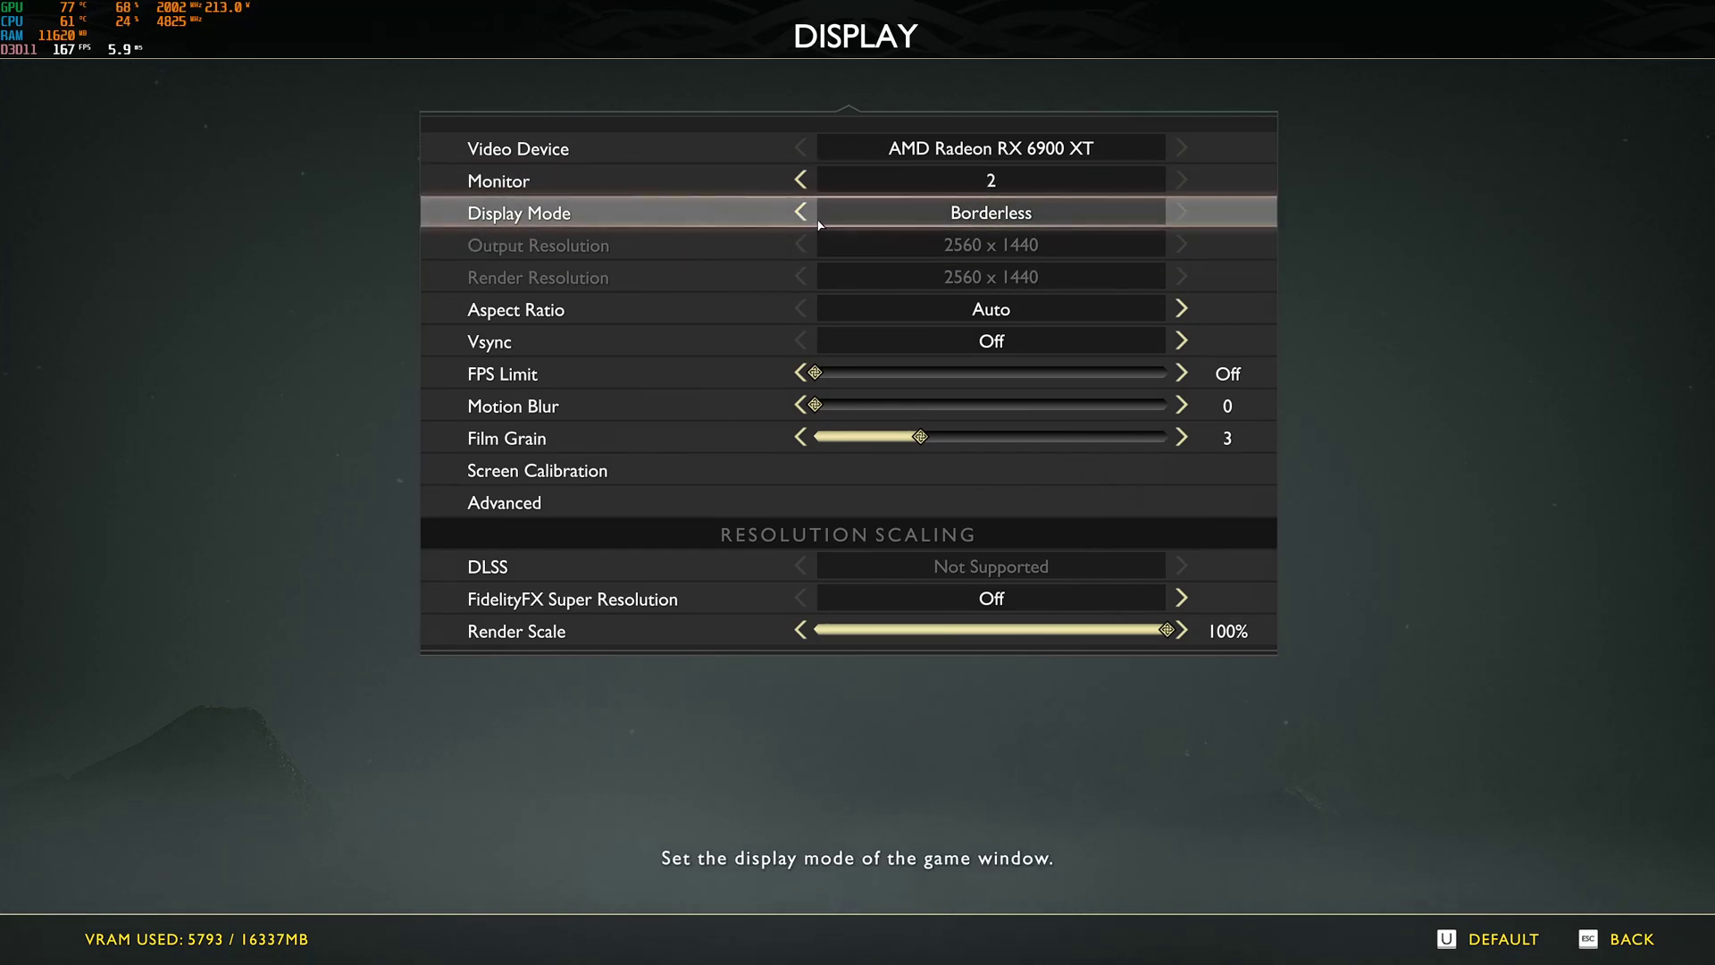
click(801, 212)
click(1180, 230)
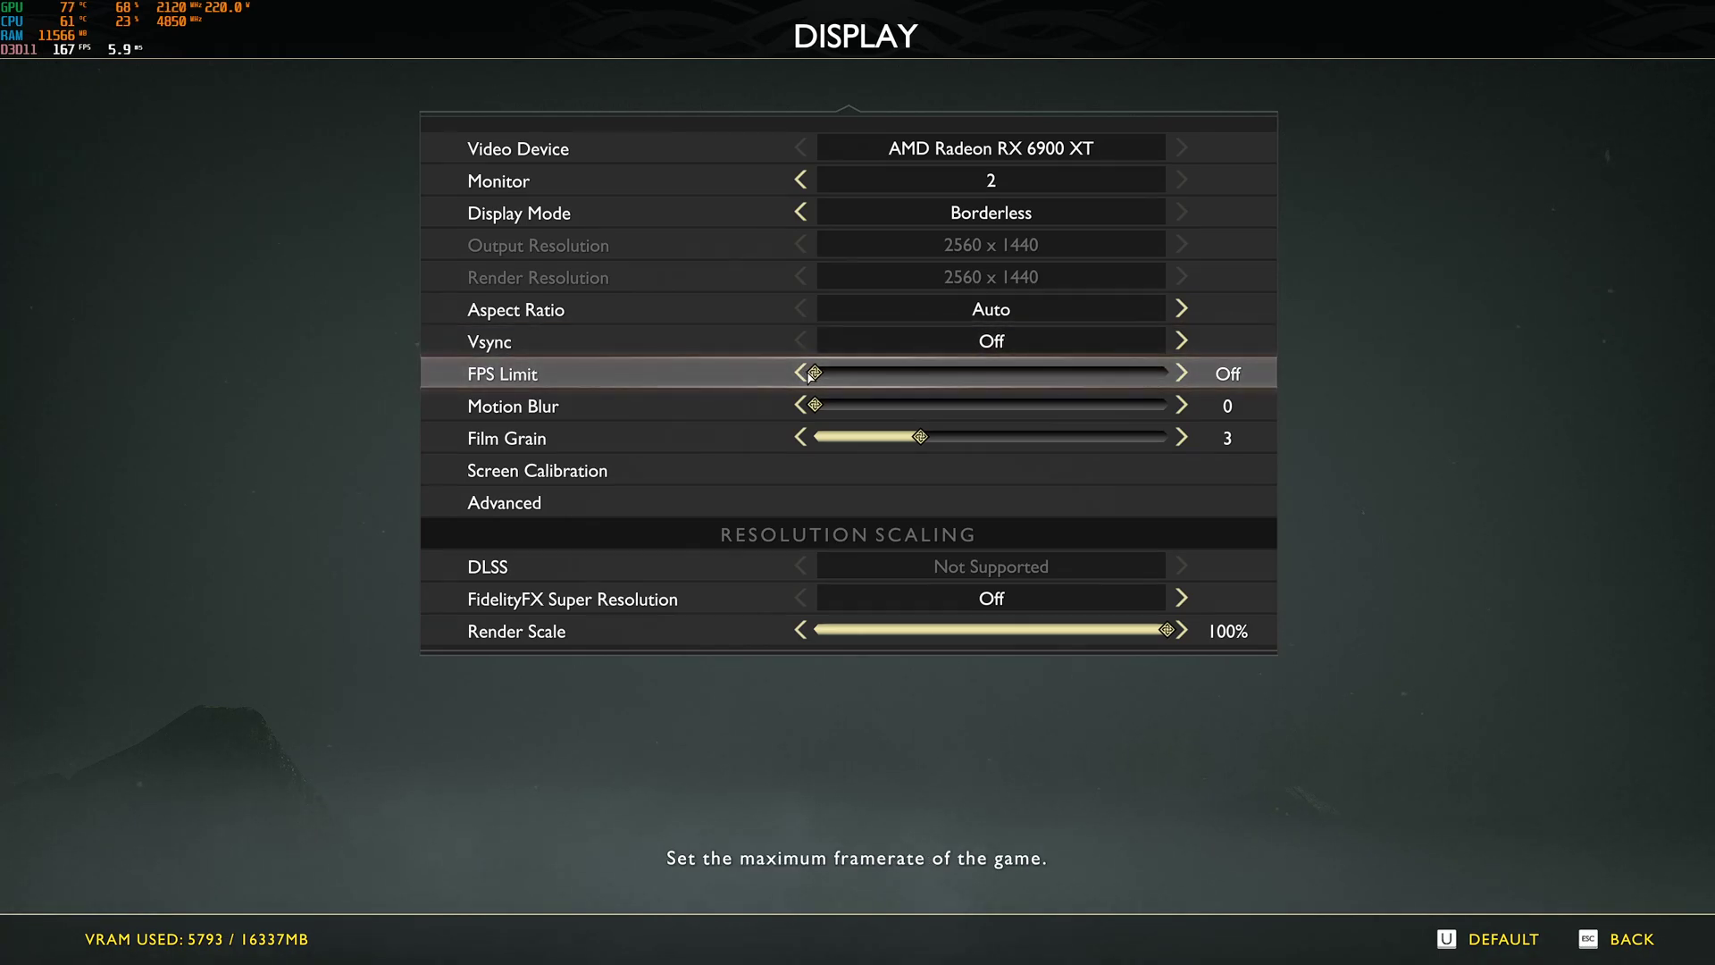
Try the FPS Limit at 120 FPS and return it to Off, and view the advanced latency settings
drag(811, 375, 1255, 383)
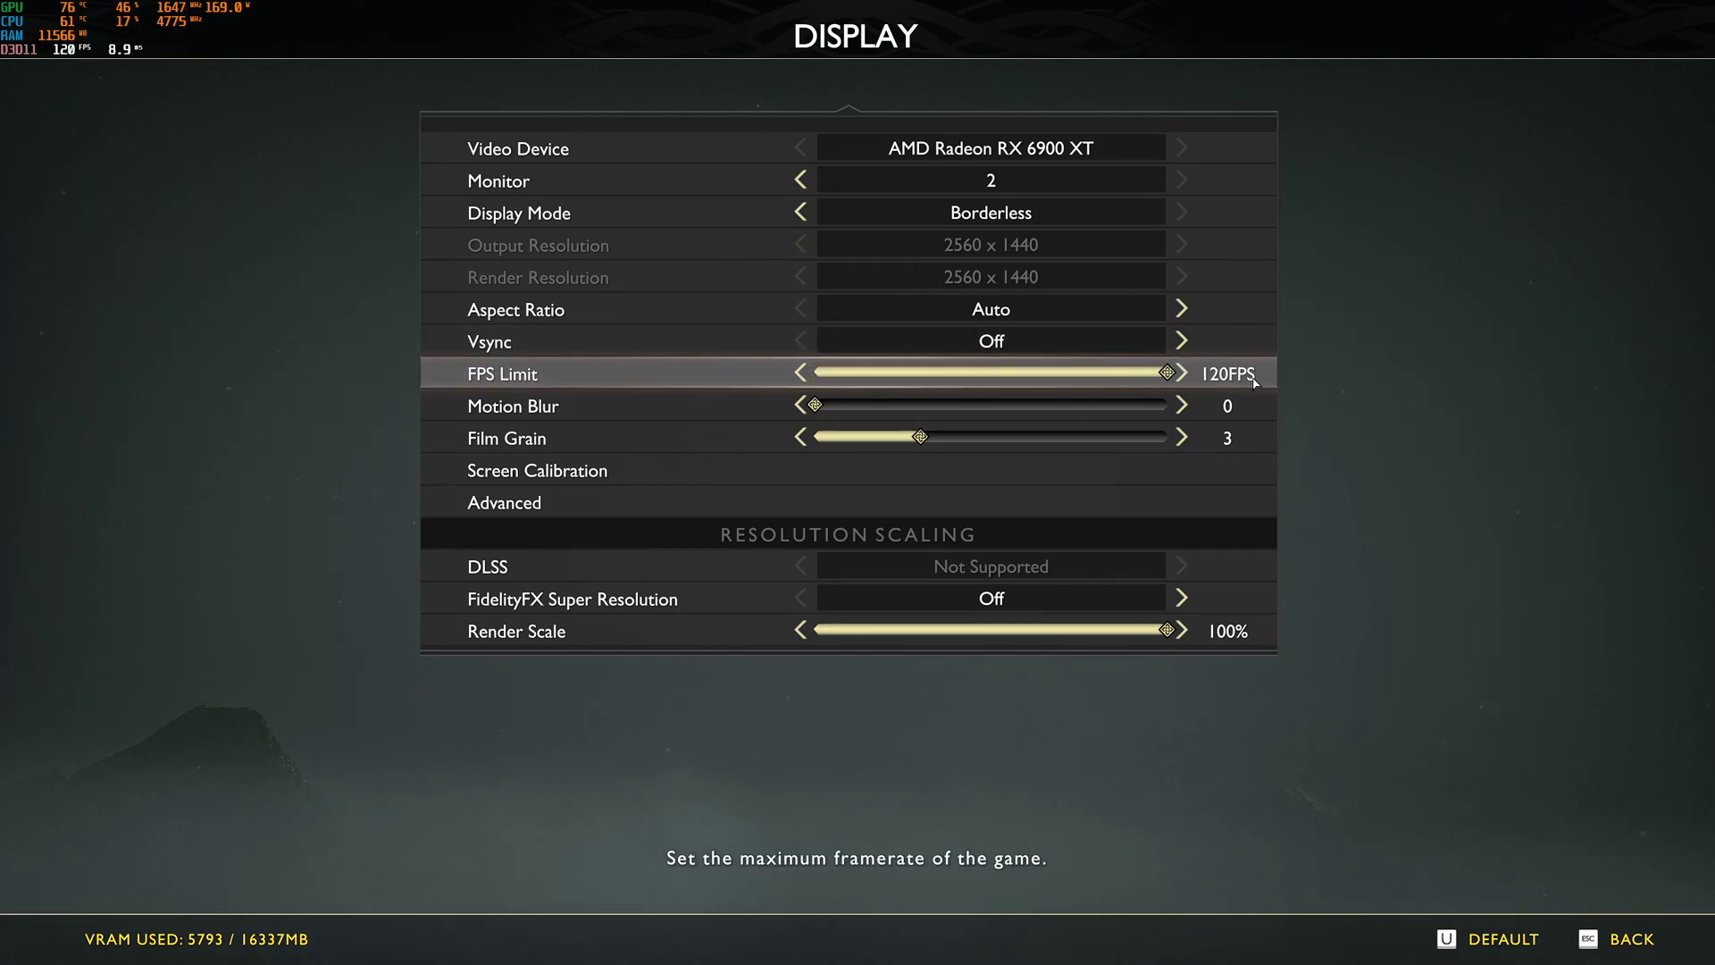
drag(1167, 373, 809, 375)
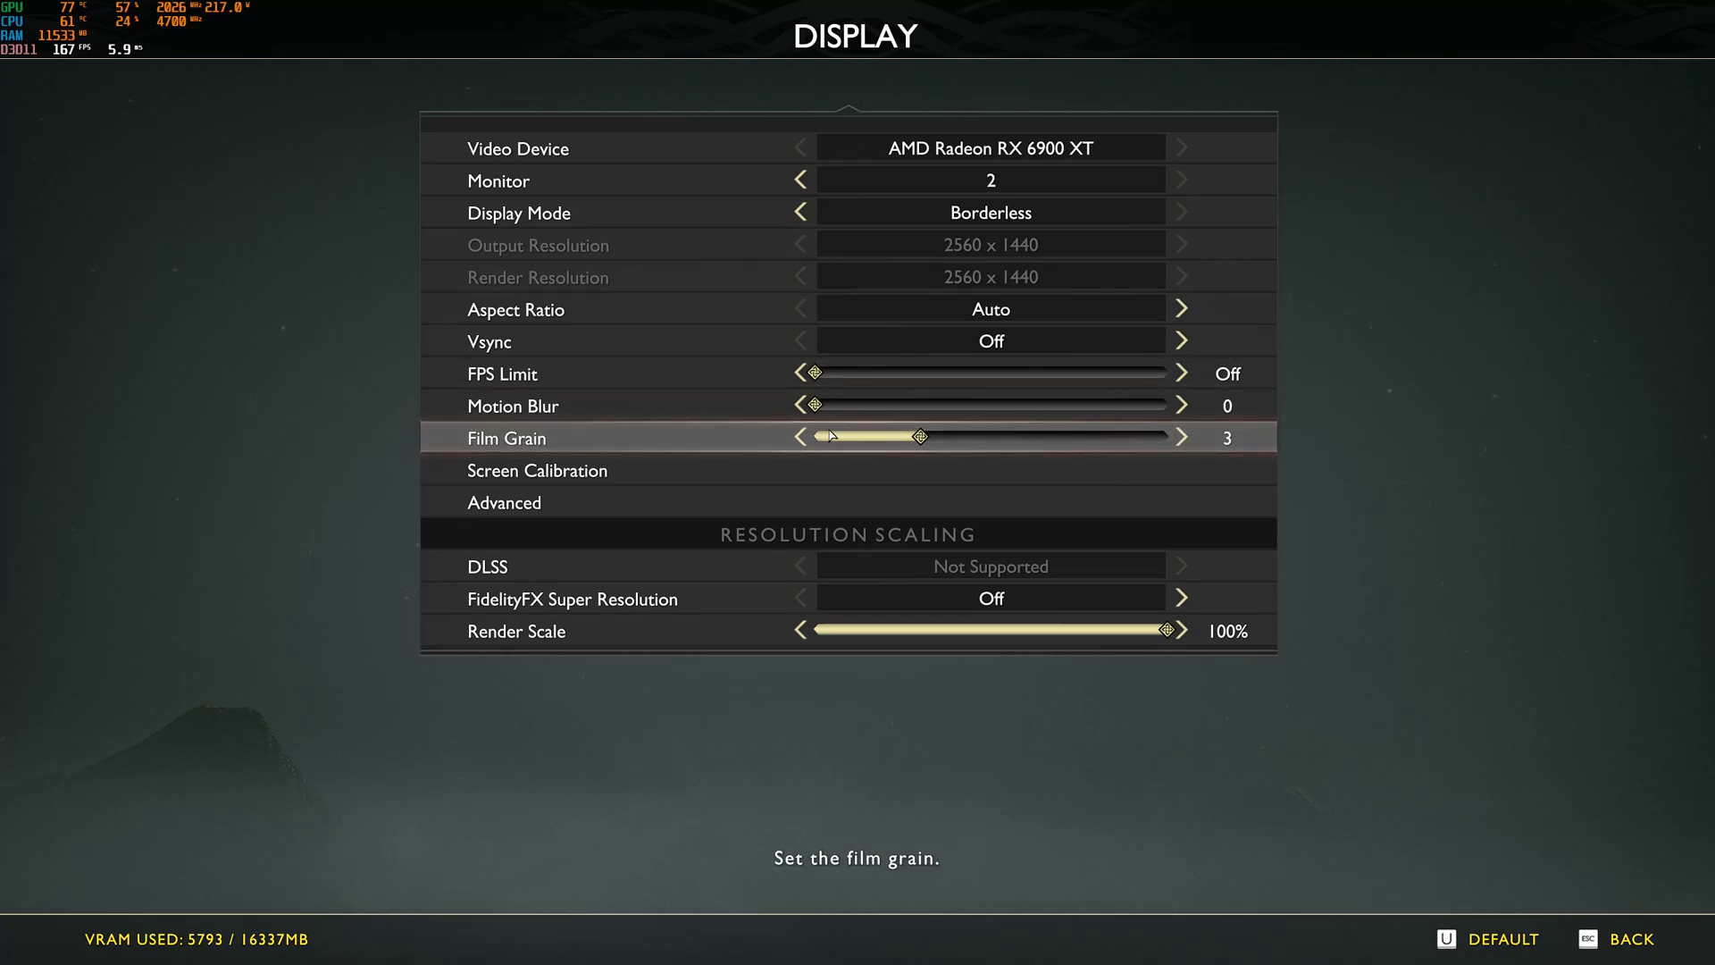
click(536, 501)
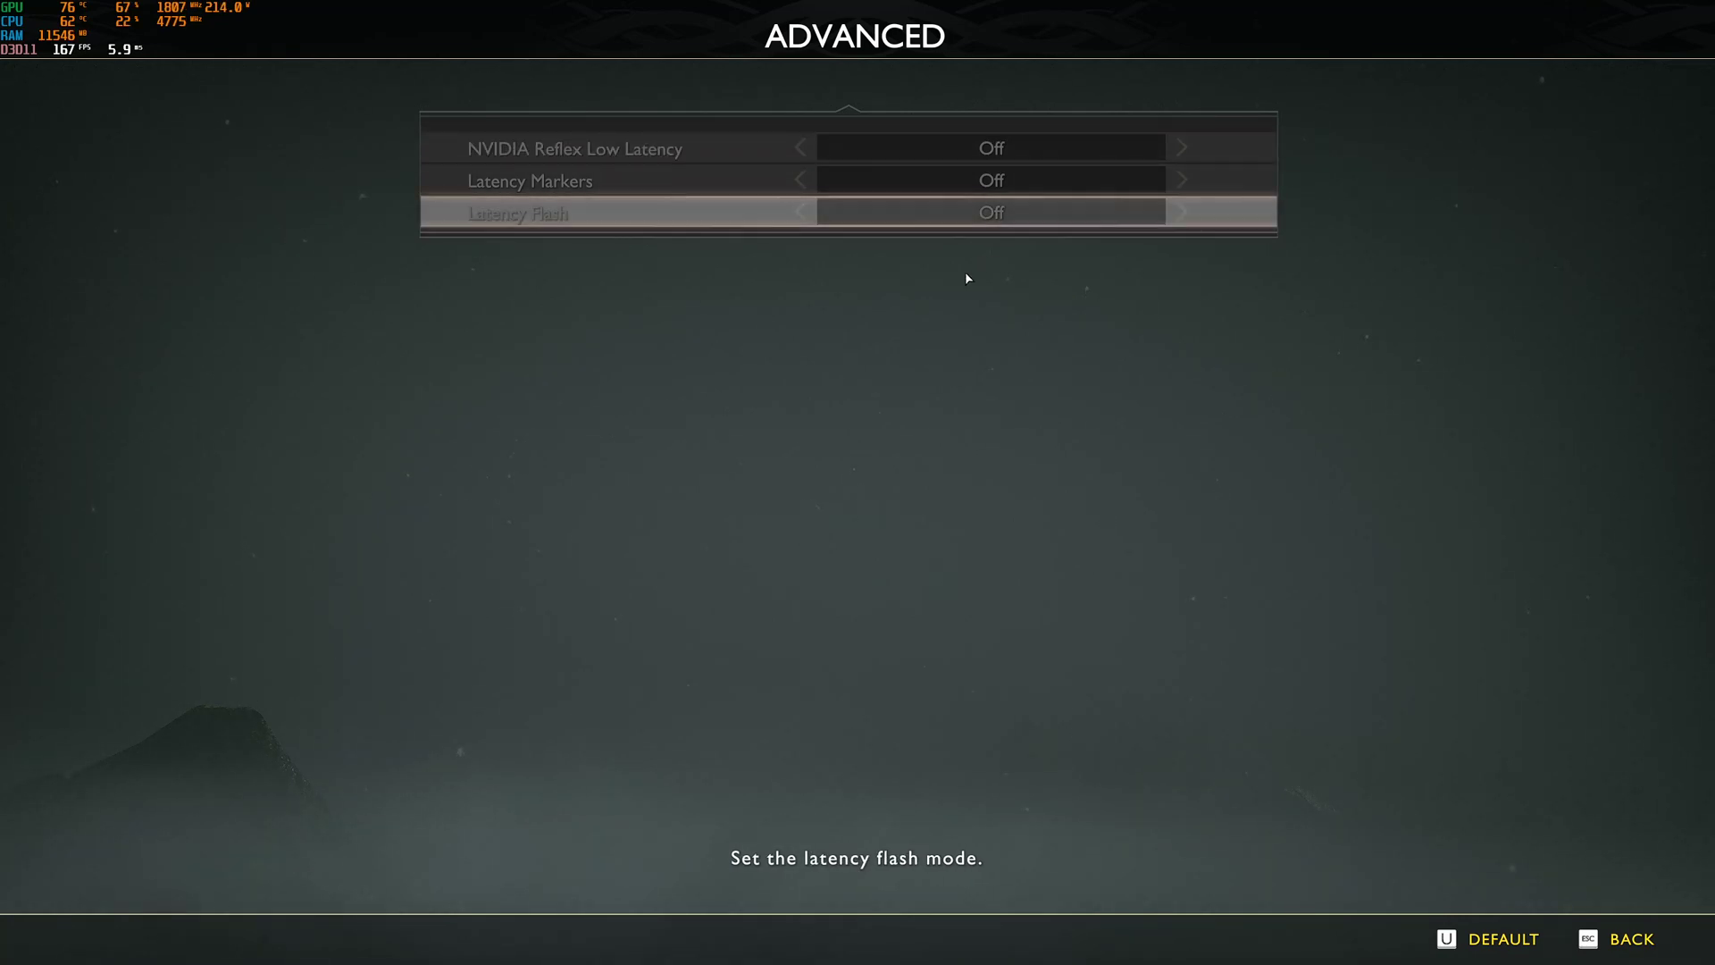
key(Escape)
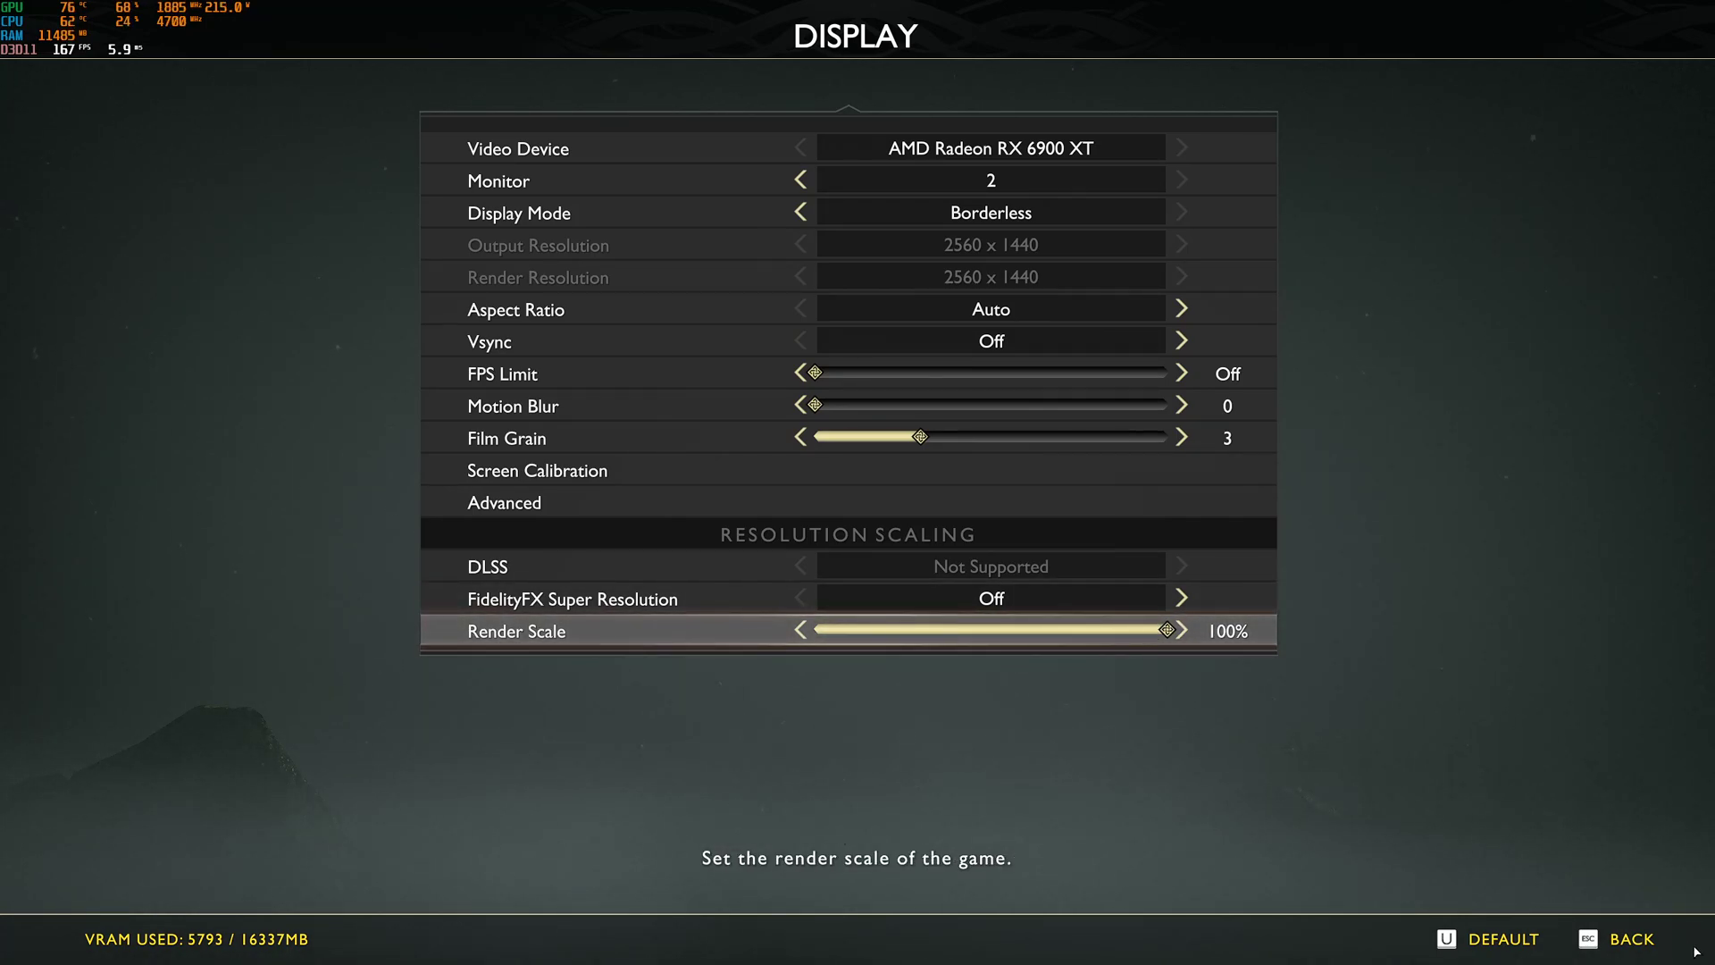
In the graphics settings, compare other Model Quality and Anisotropic Filter levels, returning them to High and Ultra respectively
click(1633, 939)
click(740, 345)
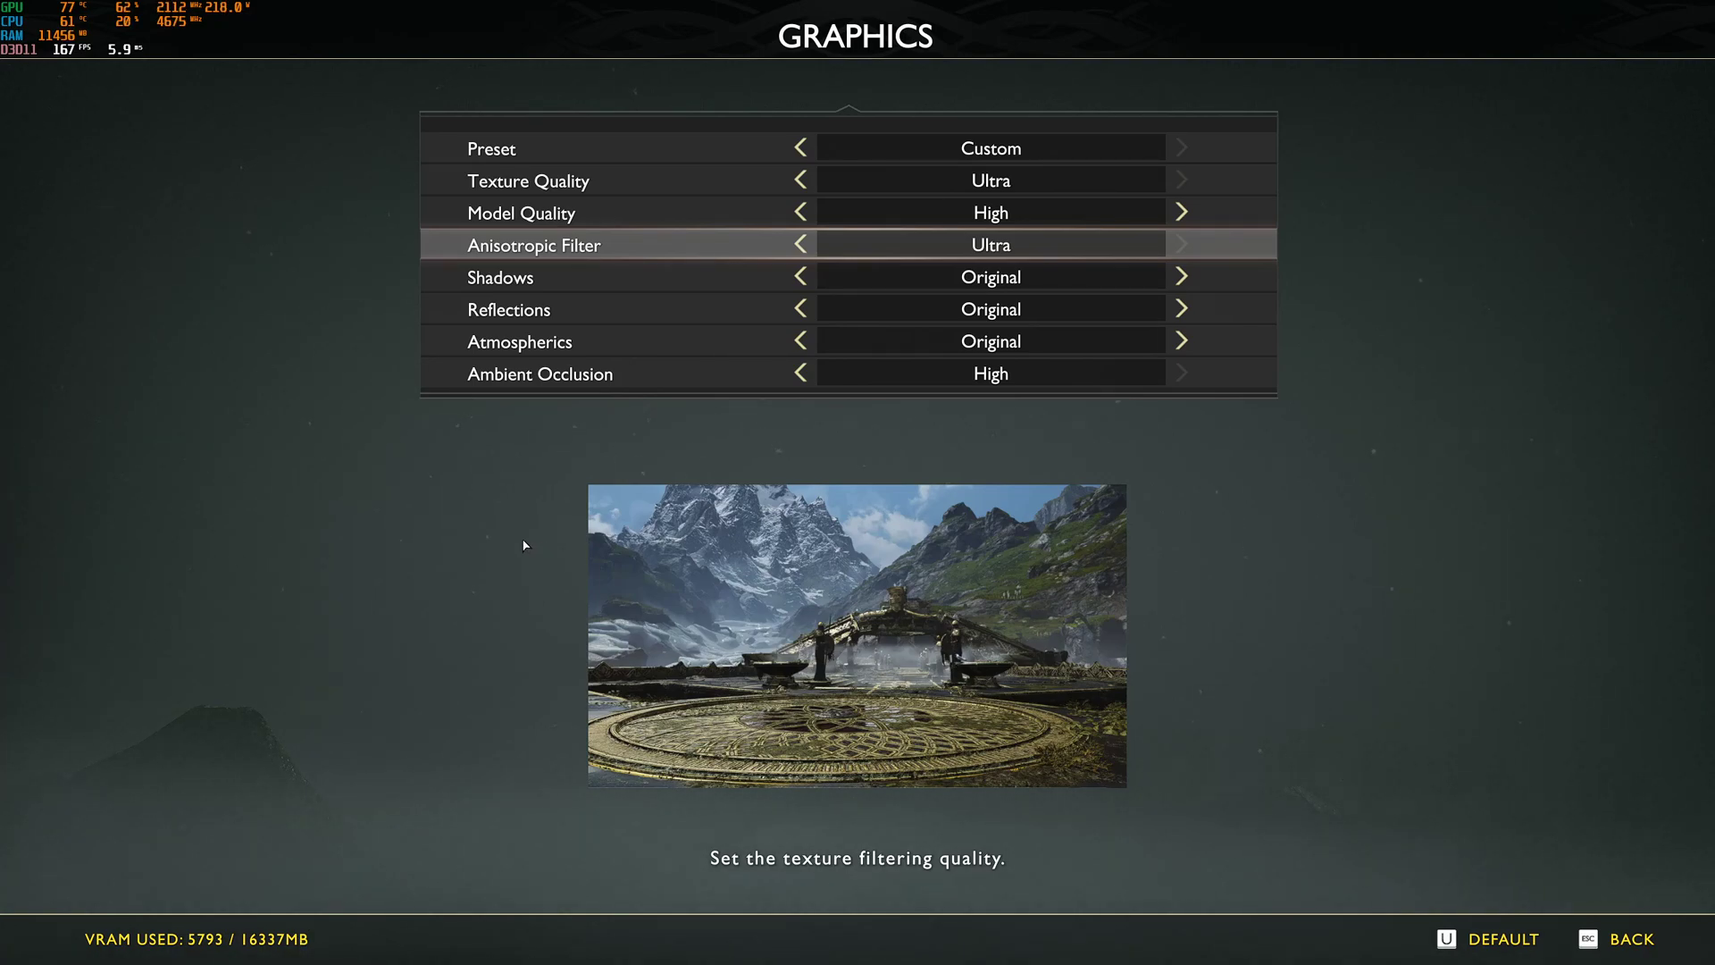
click(1181, 215)
click(801, 212)
click(801, 213)
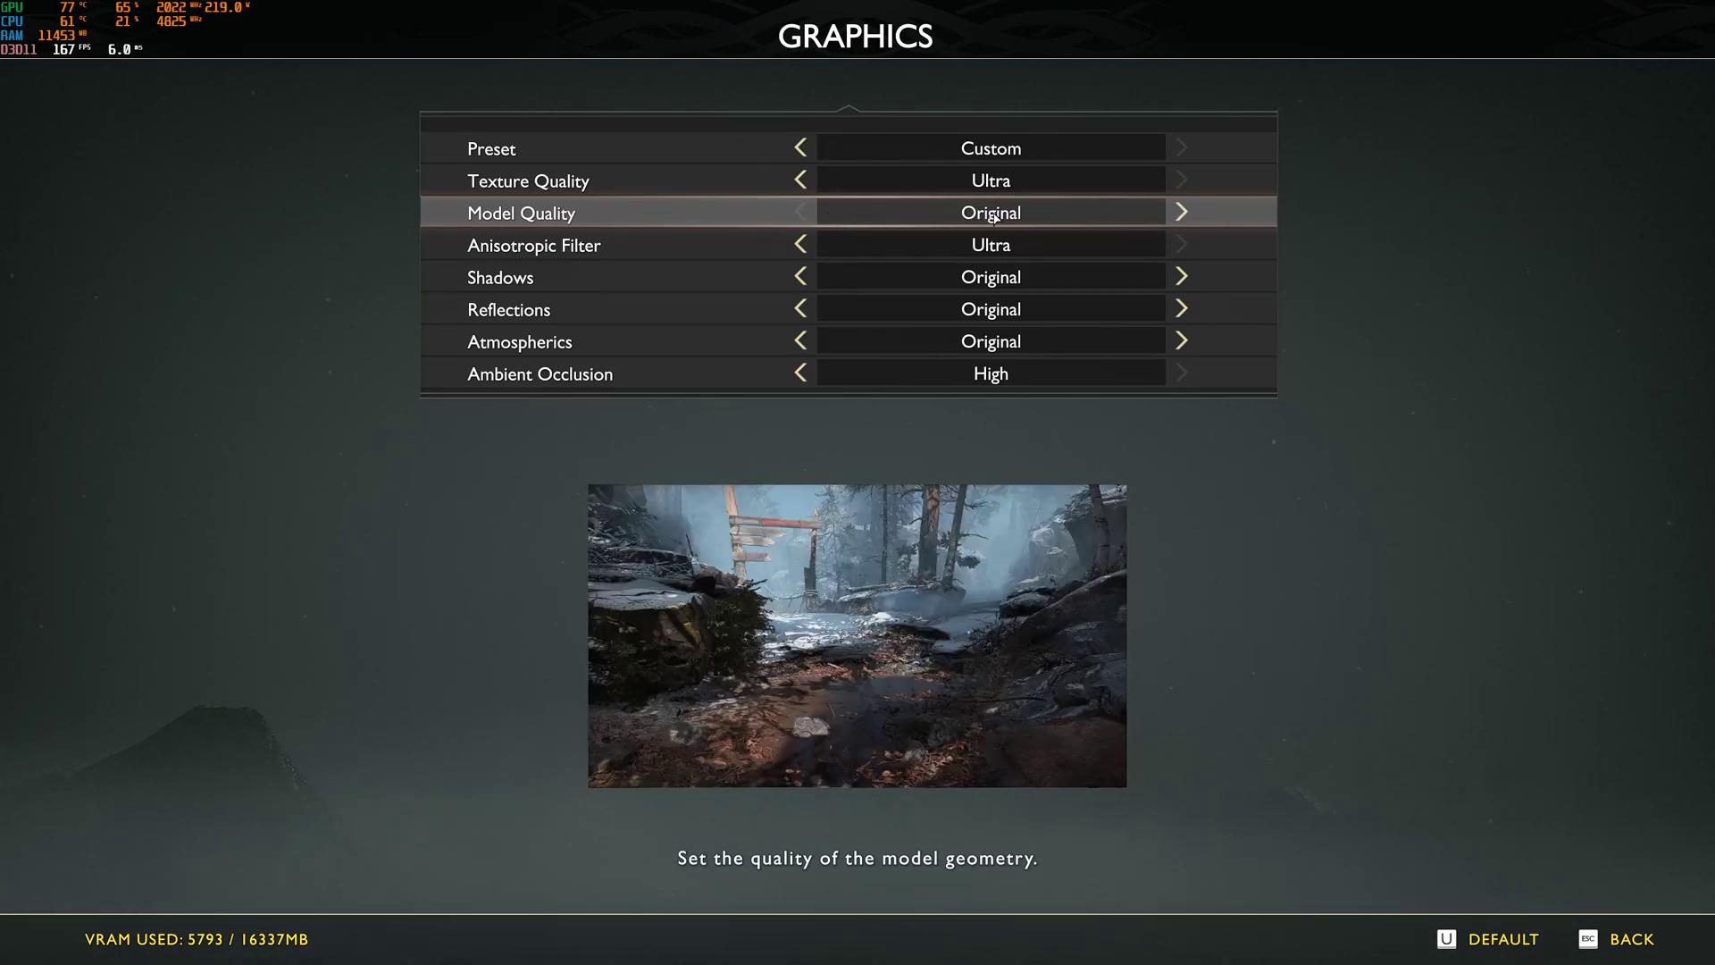
click(1187, 216)
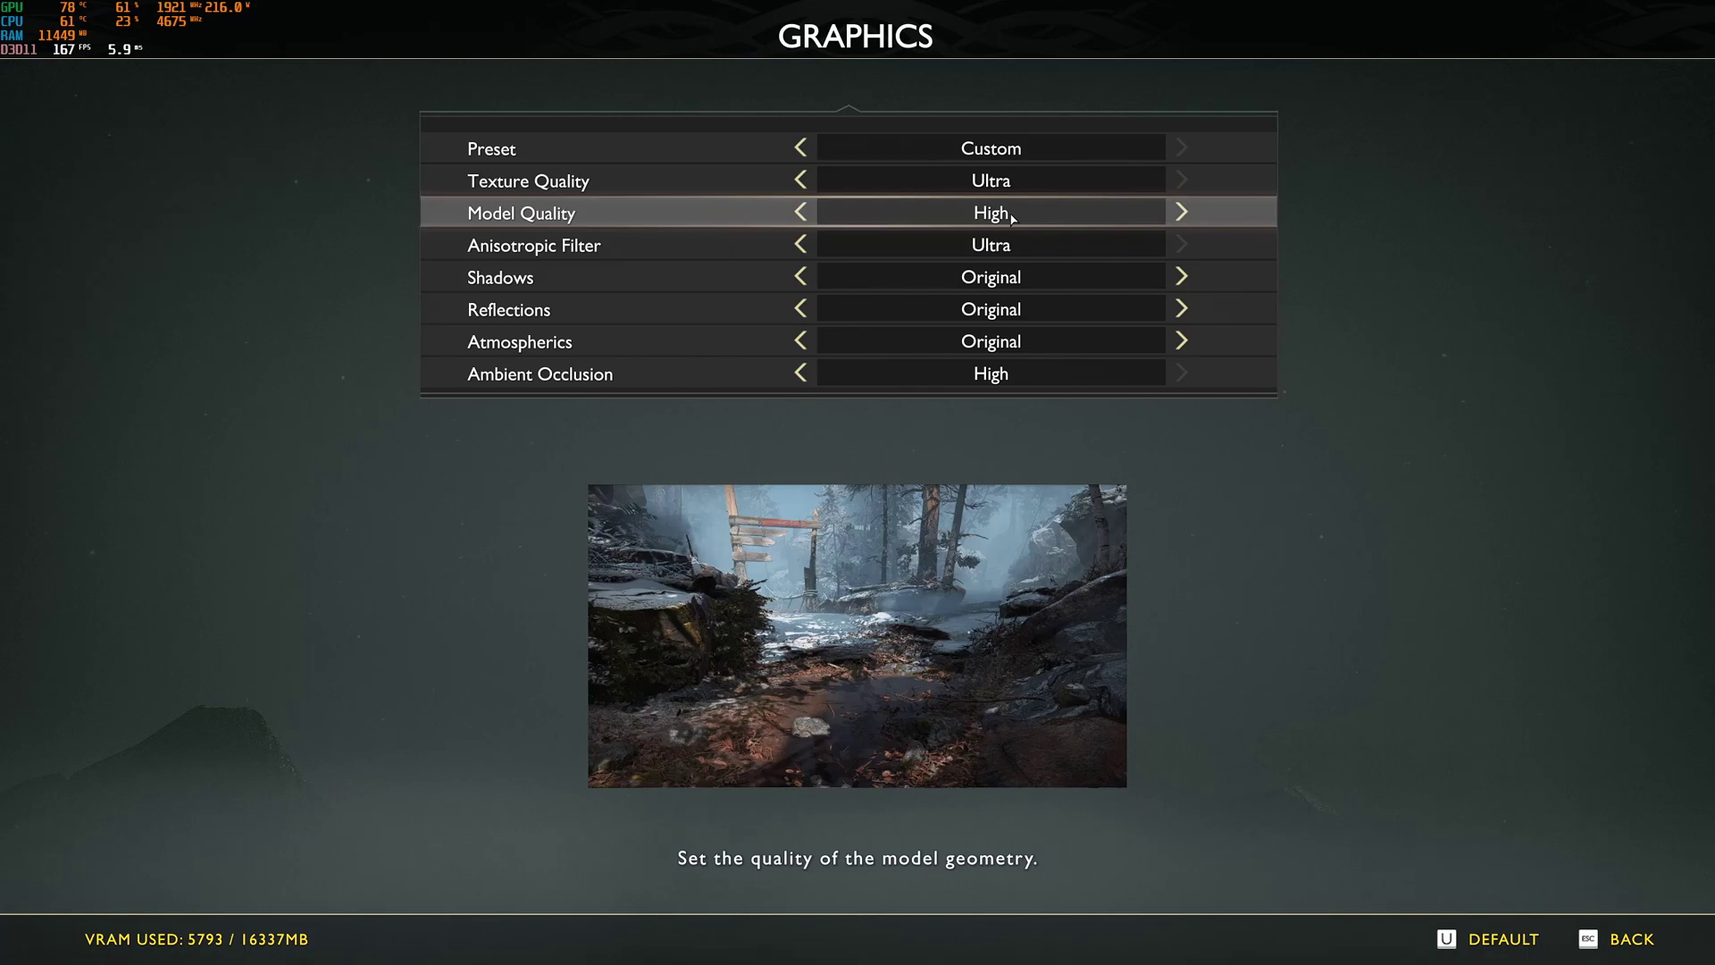
key(Left)
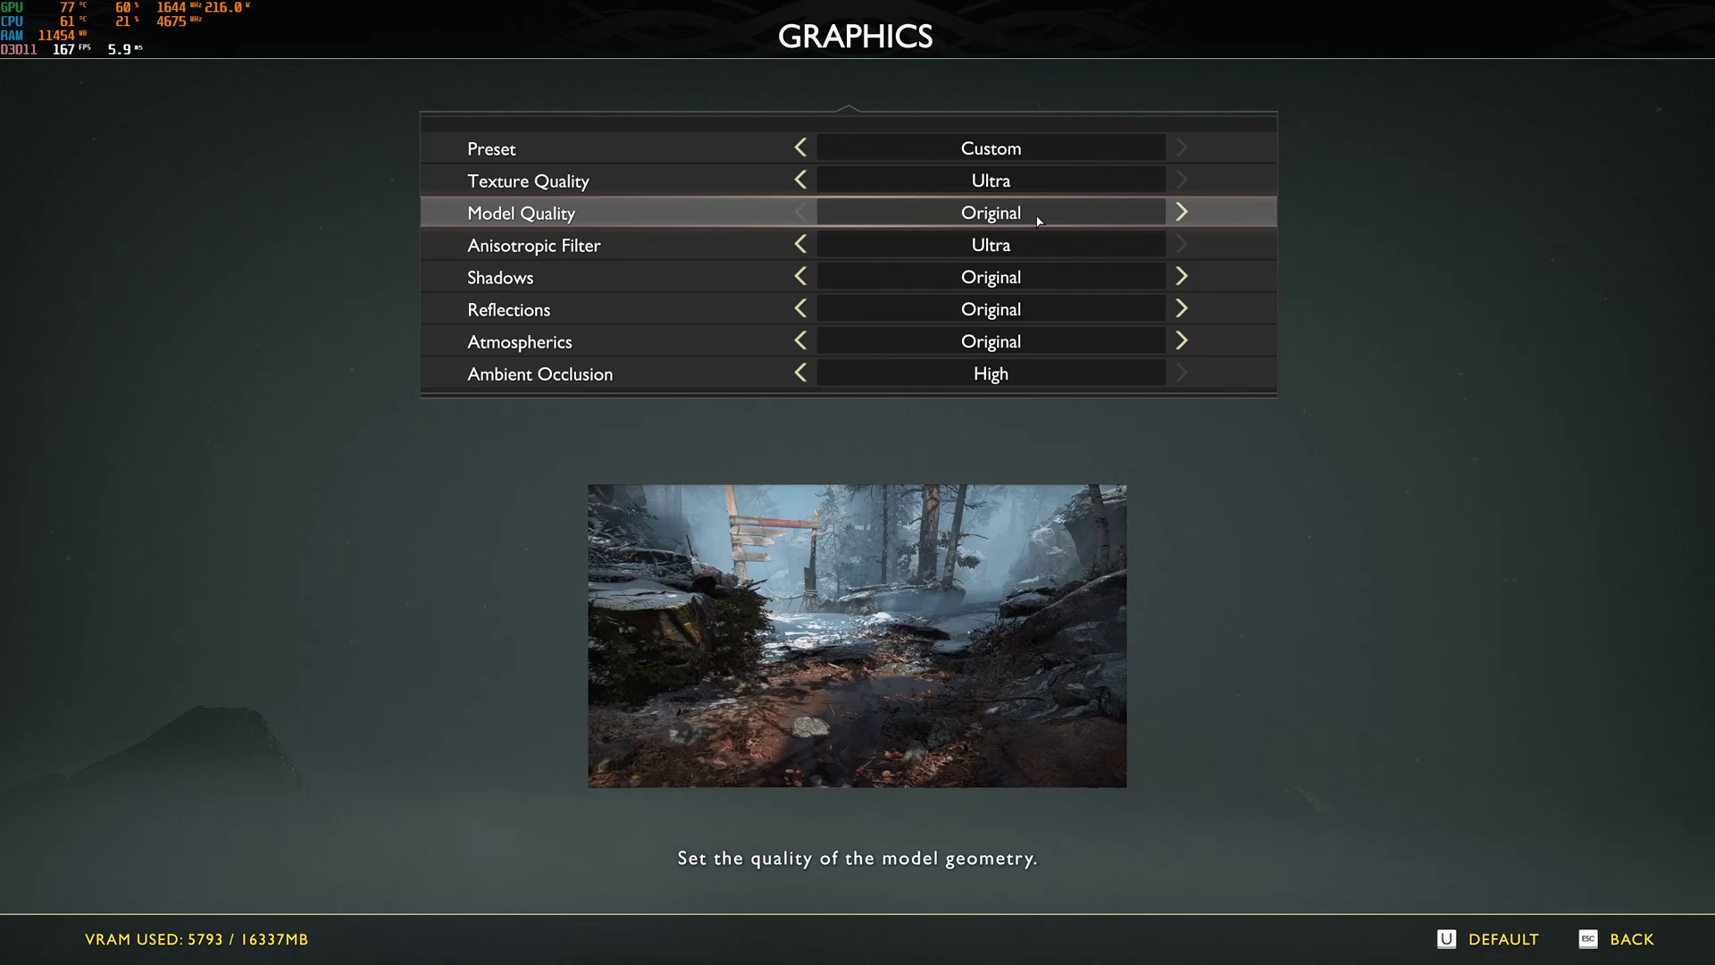
click(1177, 217)
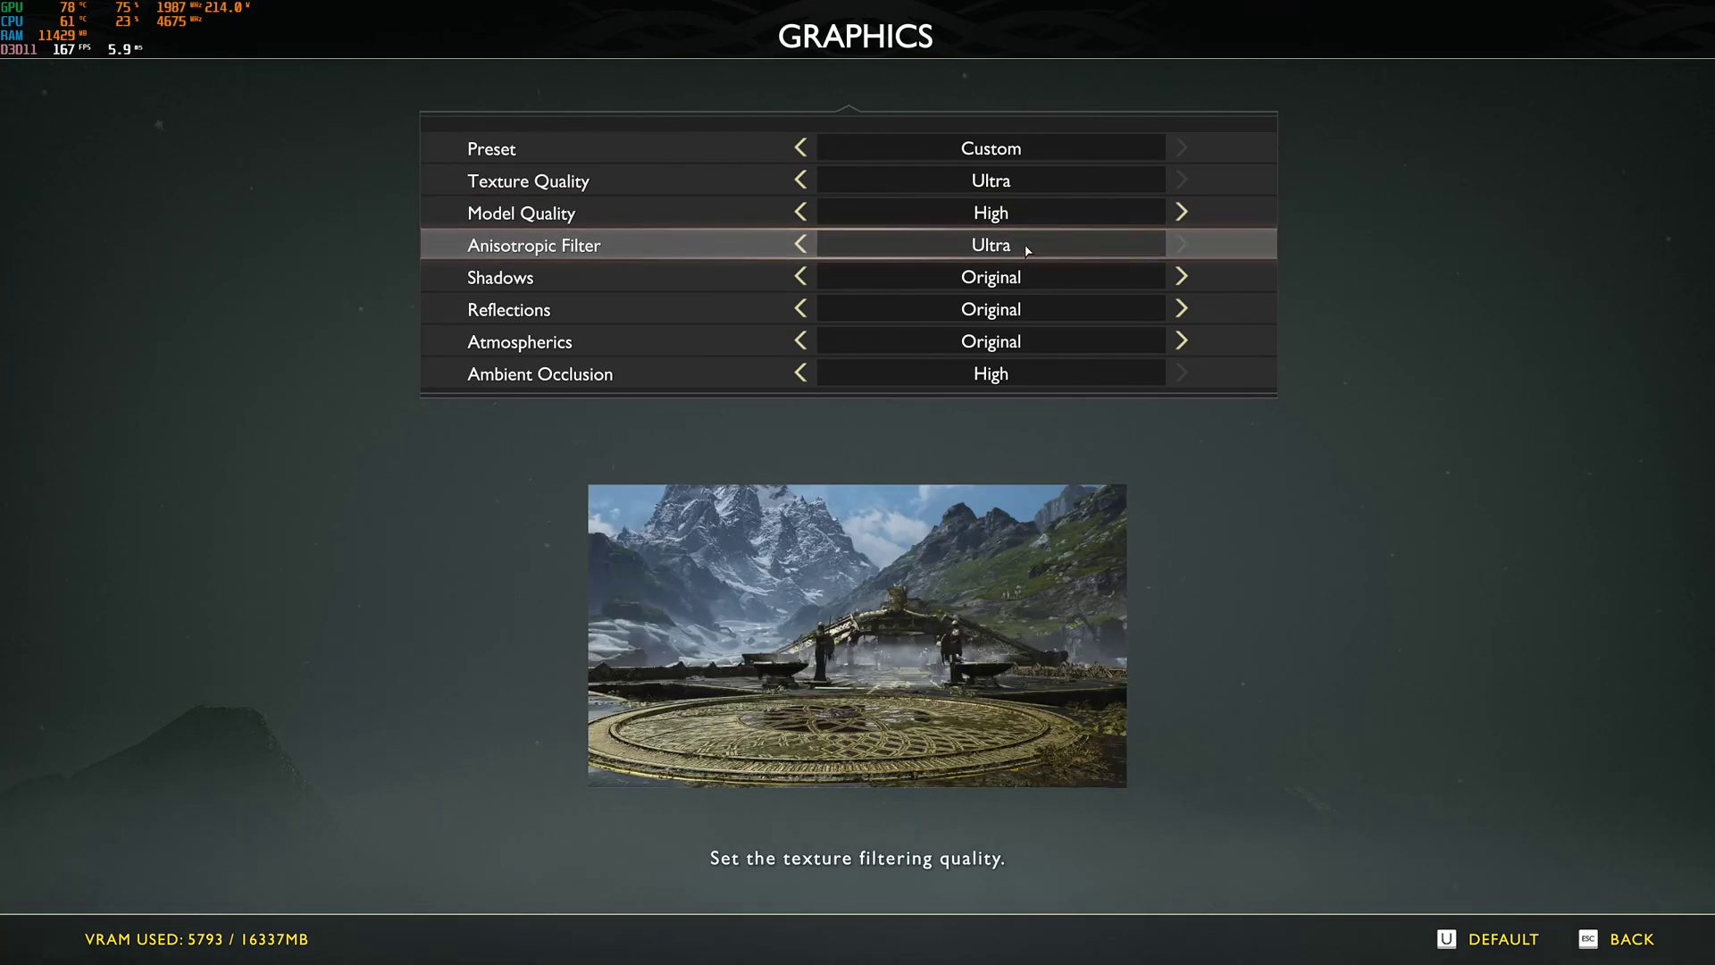
click(801, 245)
click(1181, 244)
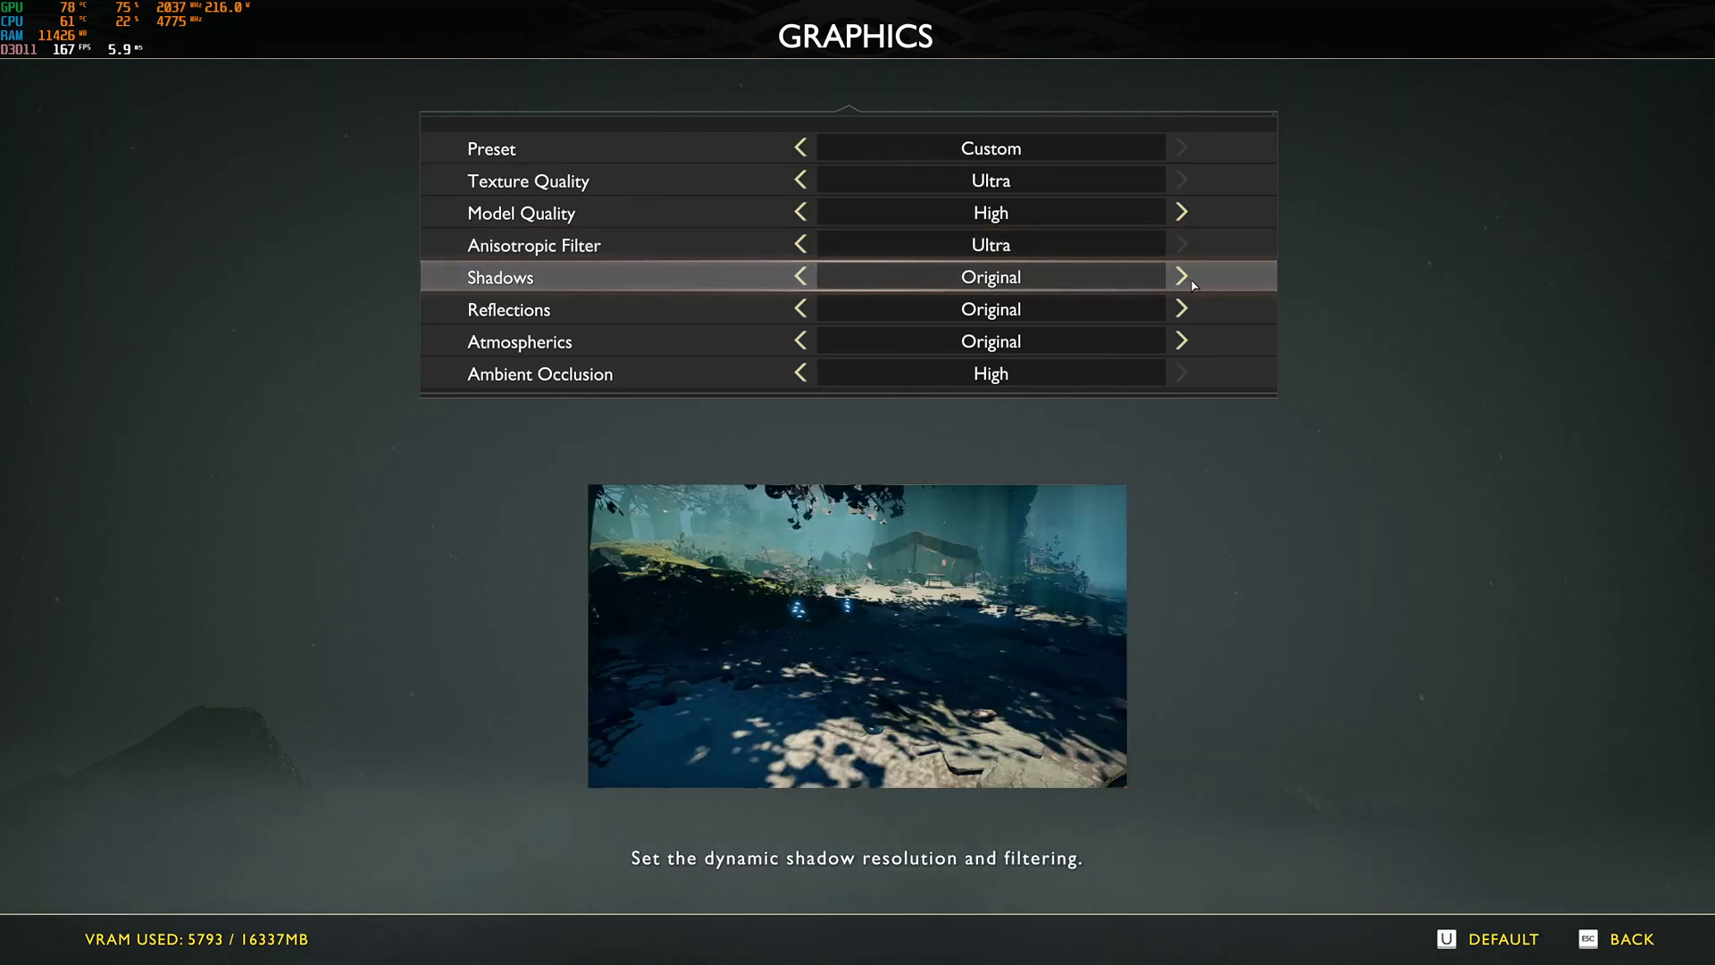
Compare Shadows at High and Low and Reflections at Disable, restoring both settings to Original
click(1192, 284)
click(802, 283)
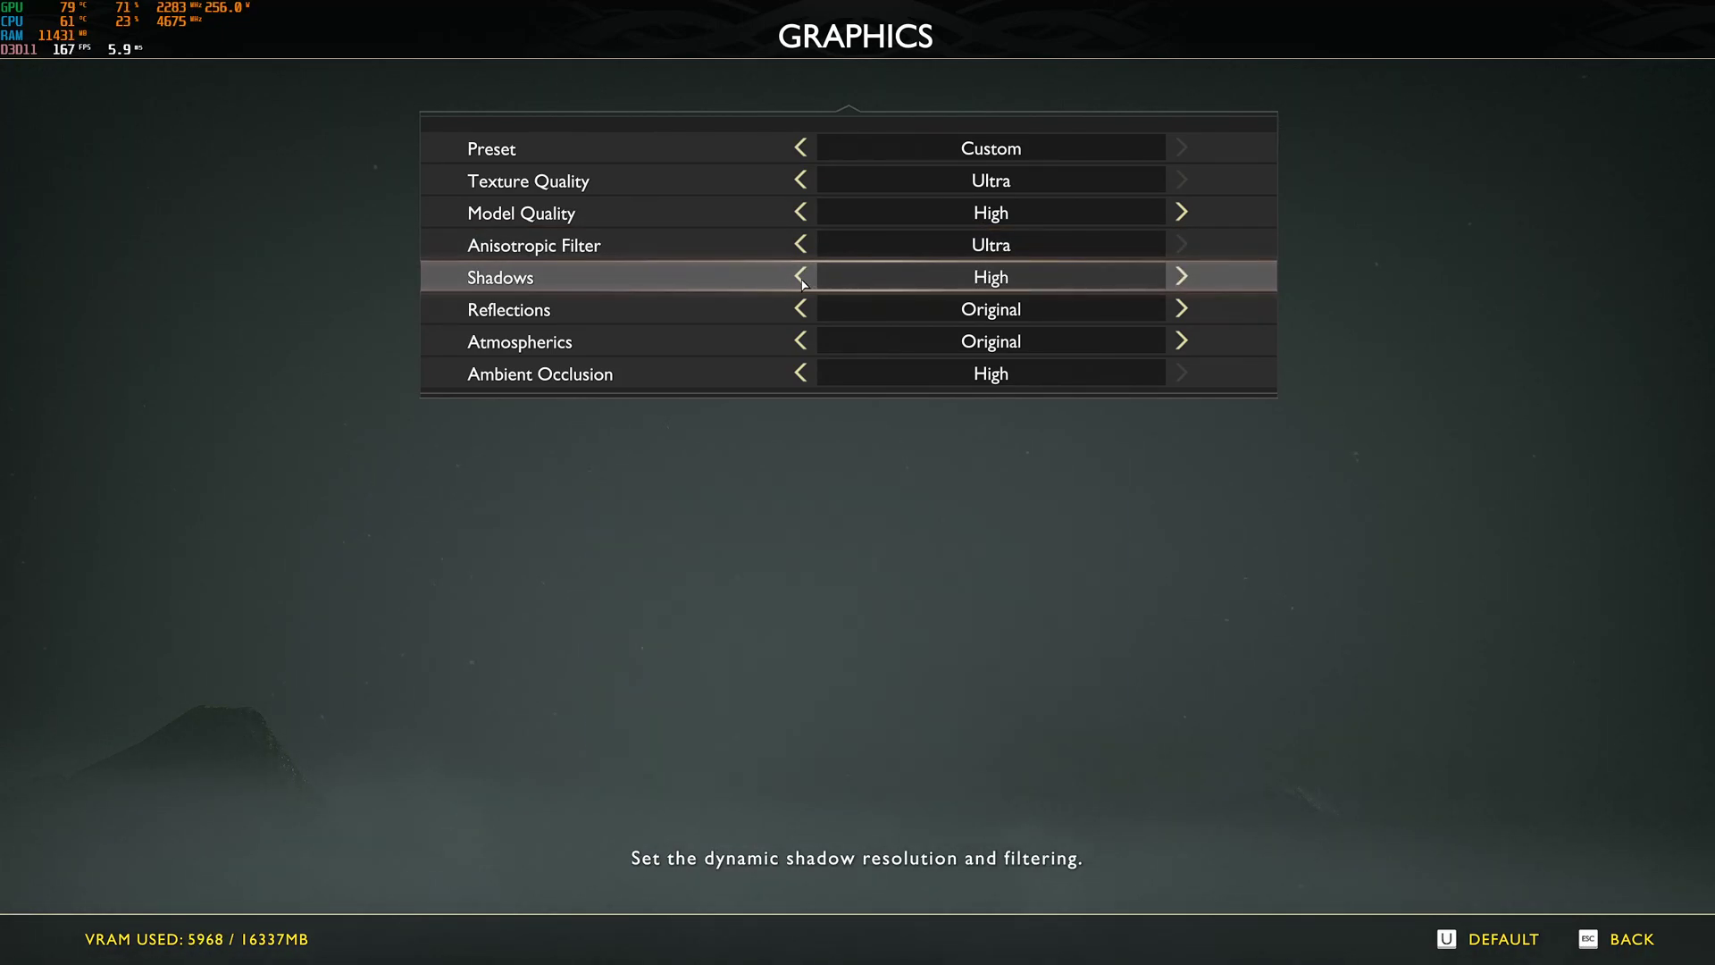
click(801, 277)
click(801, 277)
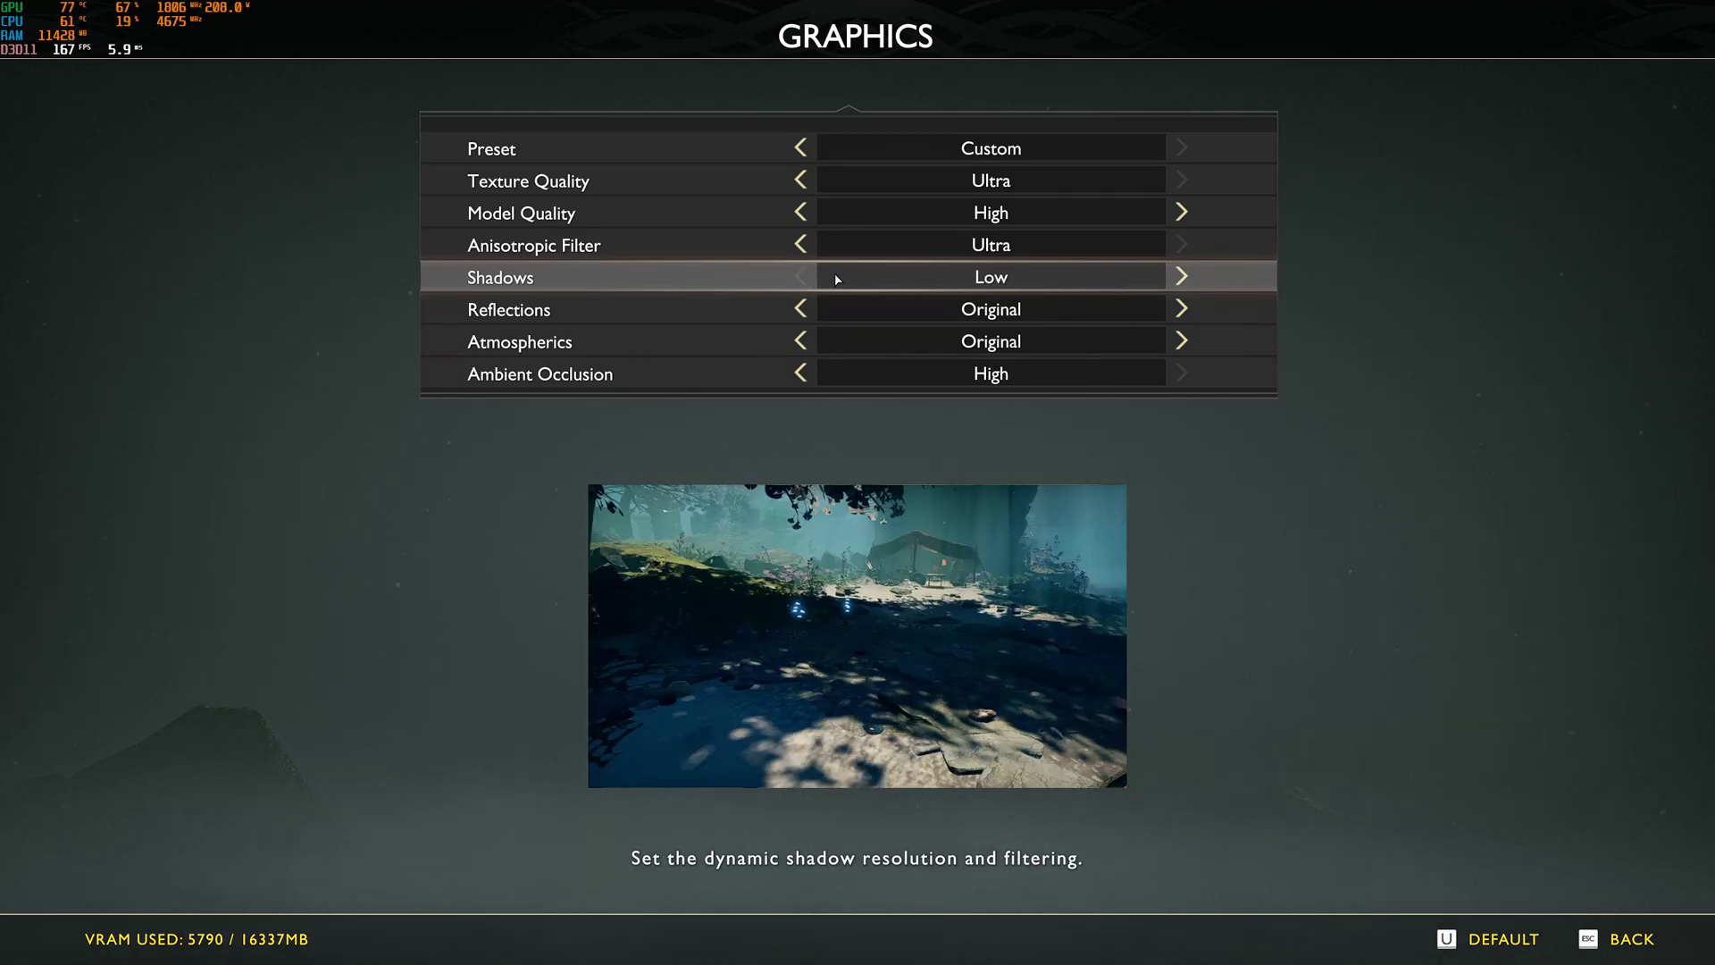
click(1181, 277)
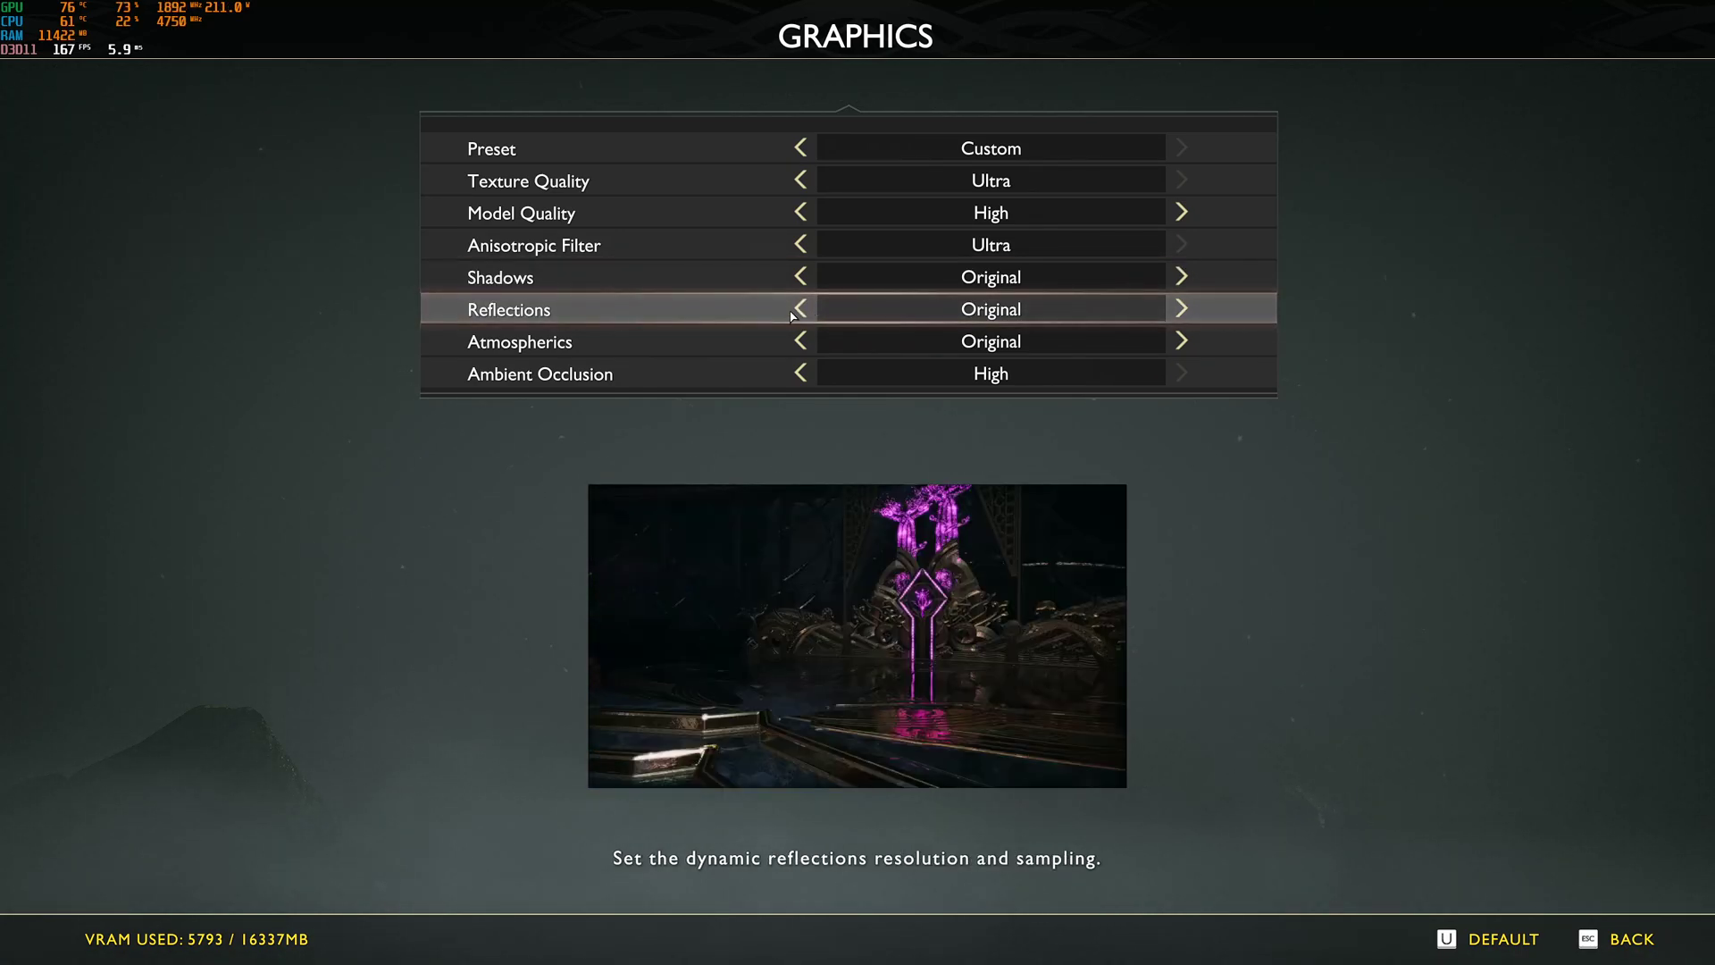
key(Left)
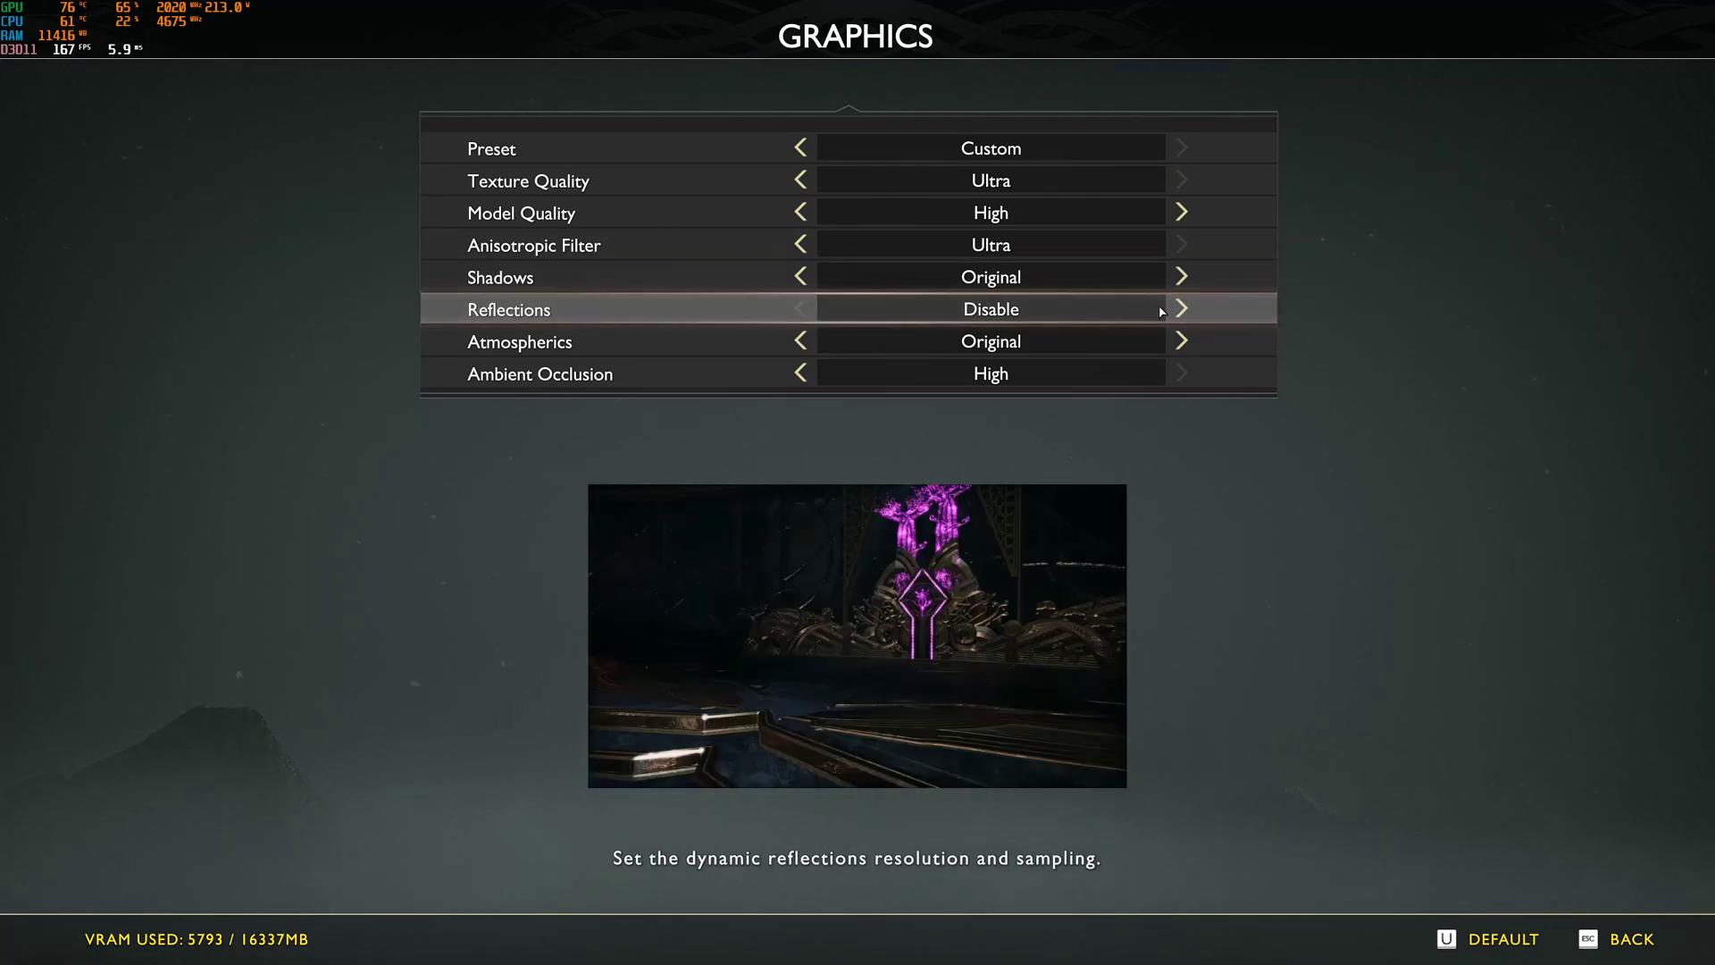
click(1181, 309)
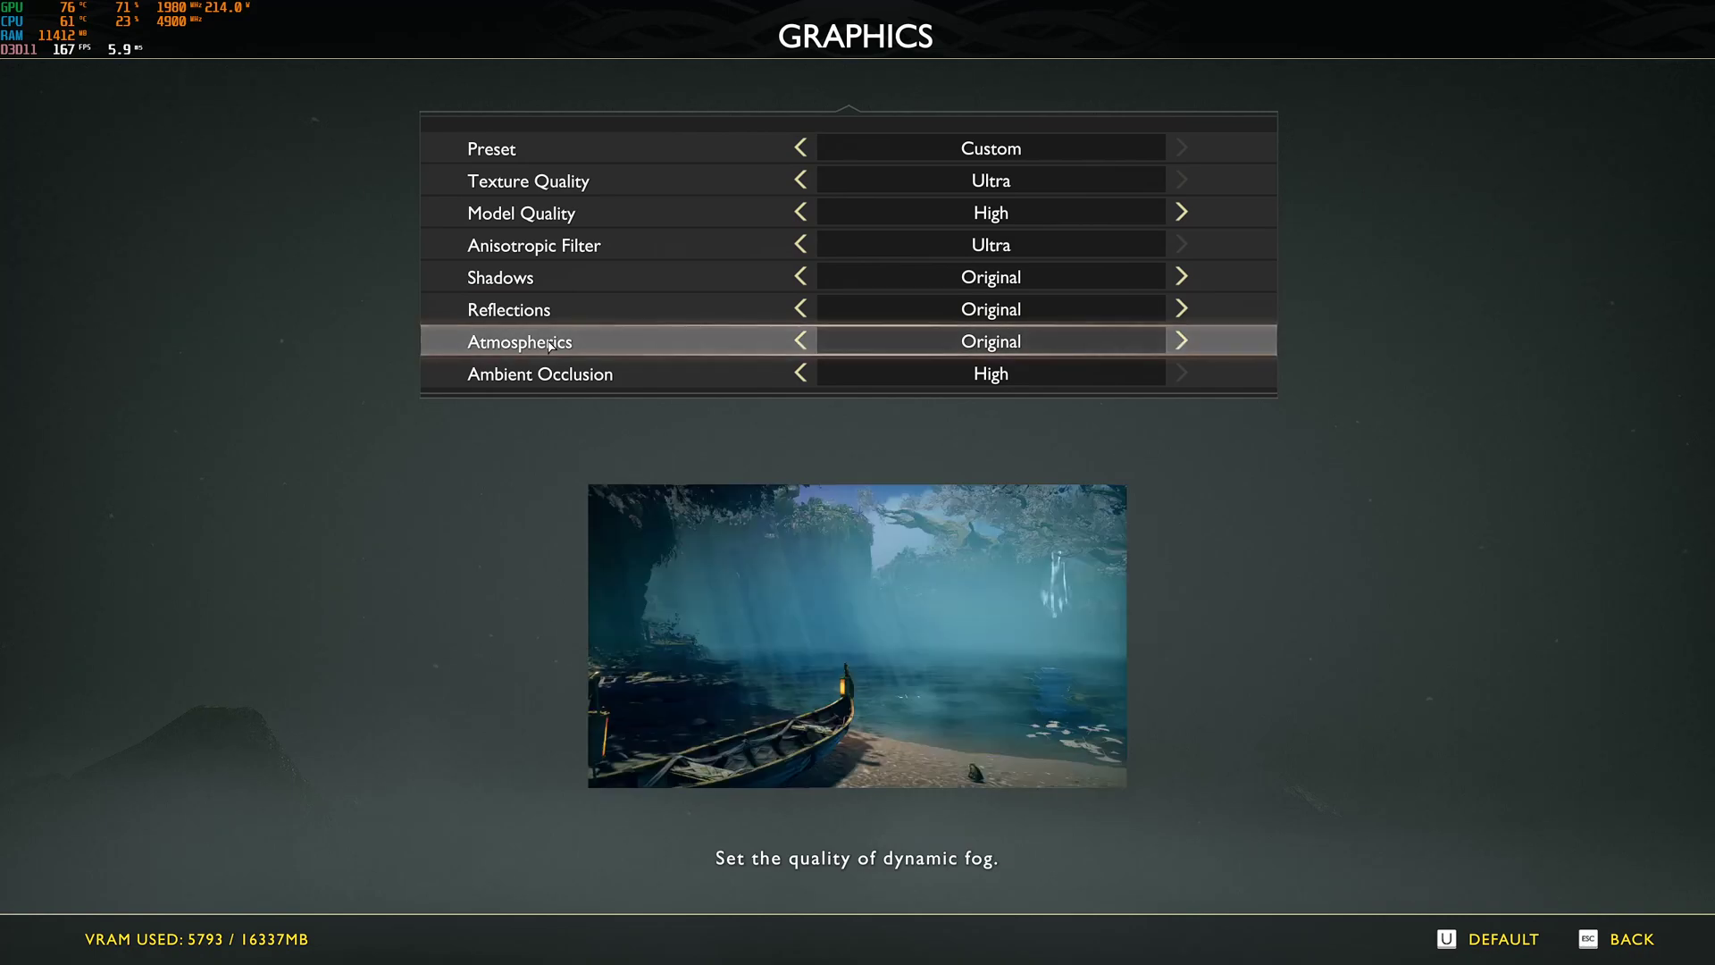
Compare the Atmospherics quality at Ultra, Low and Original, and set it to High
click(1186, 343)
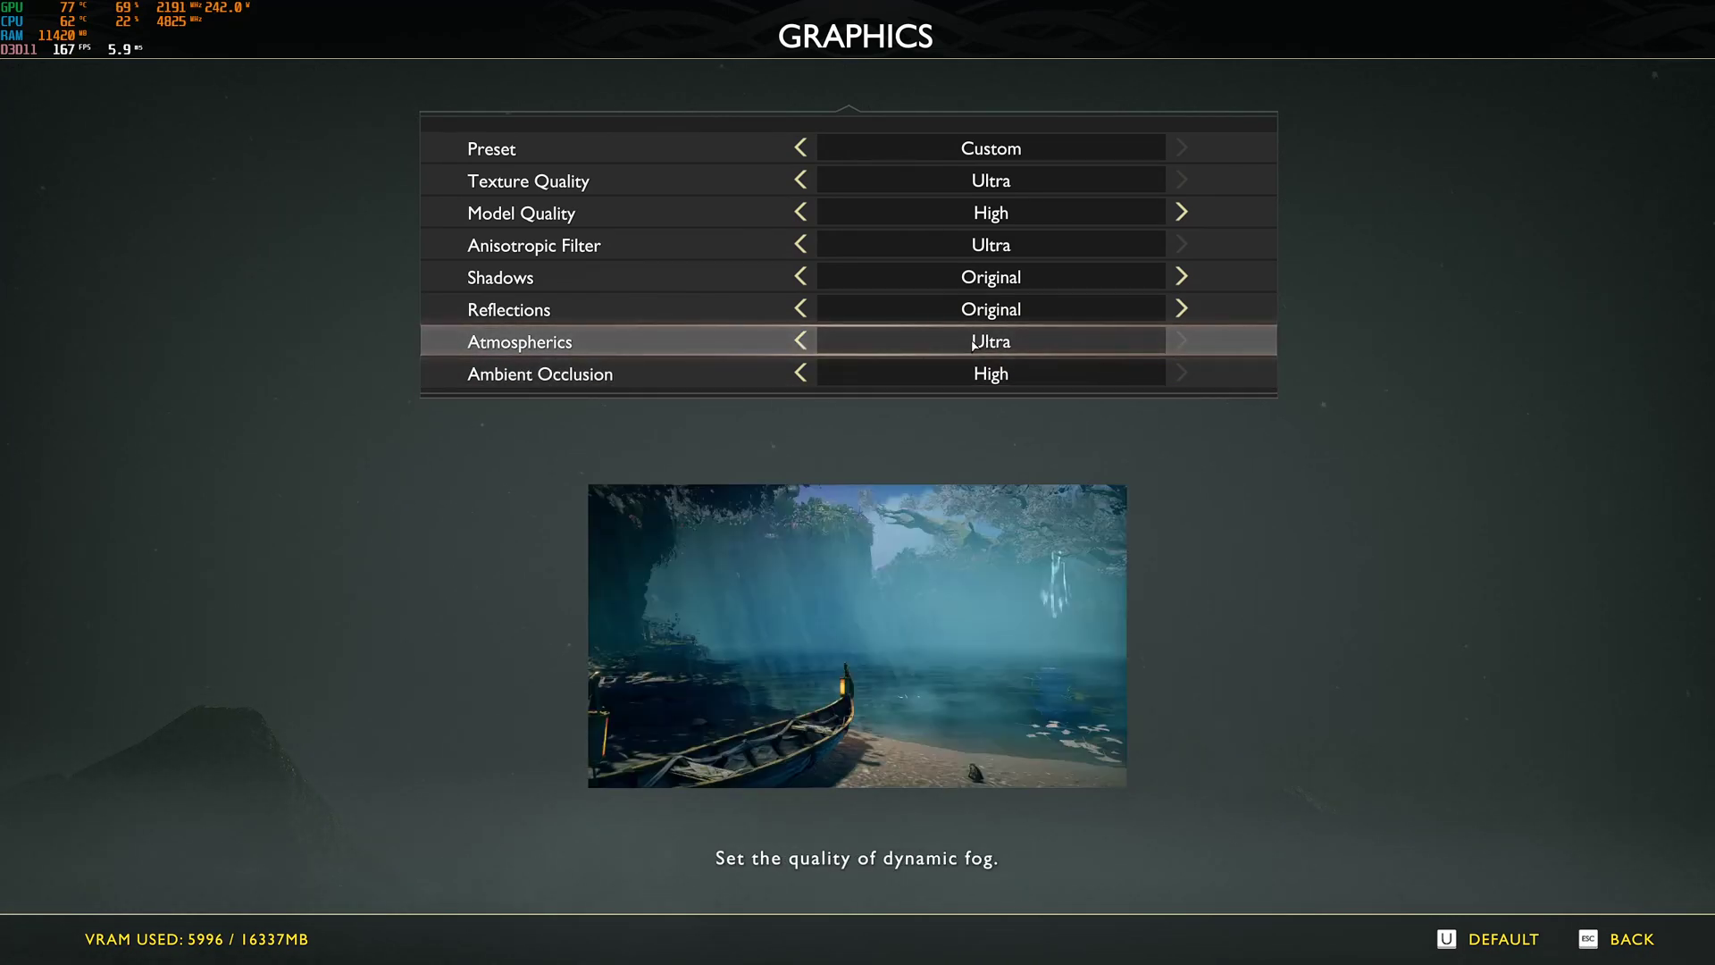
click(800, 343)
click(800, 342)
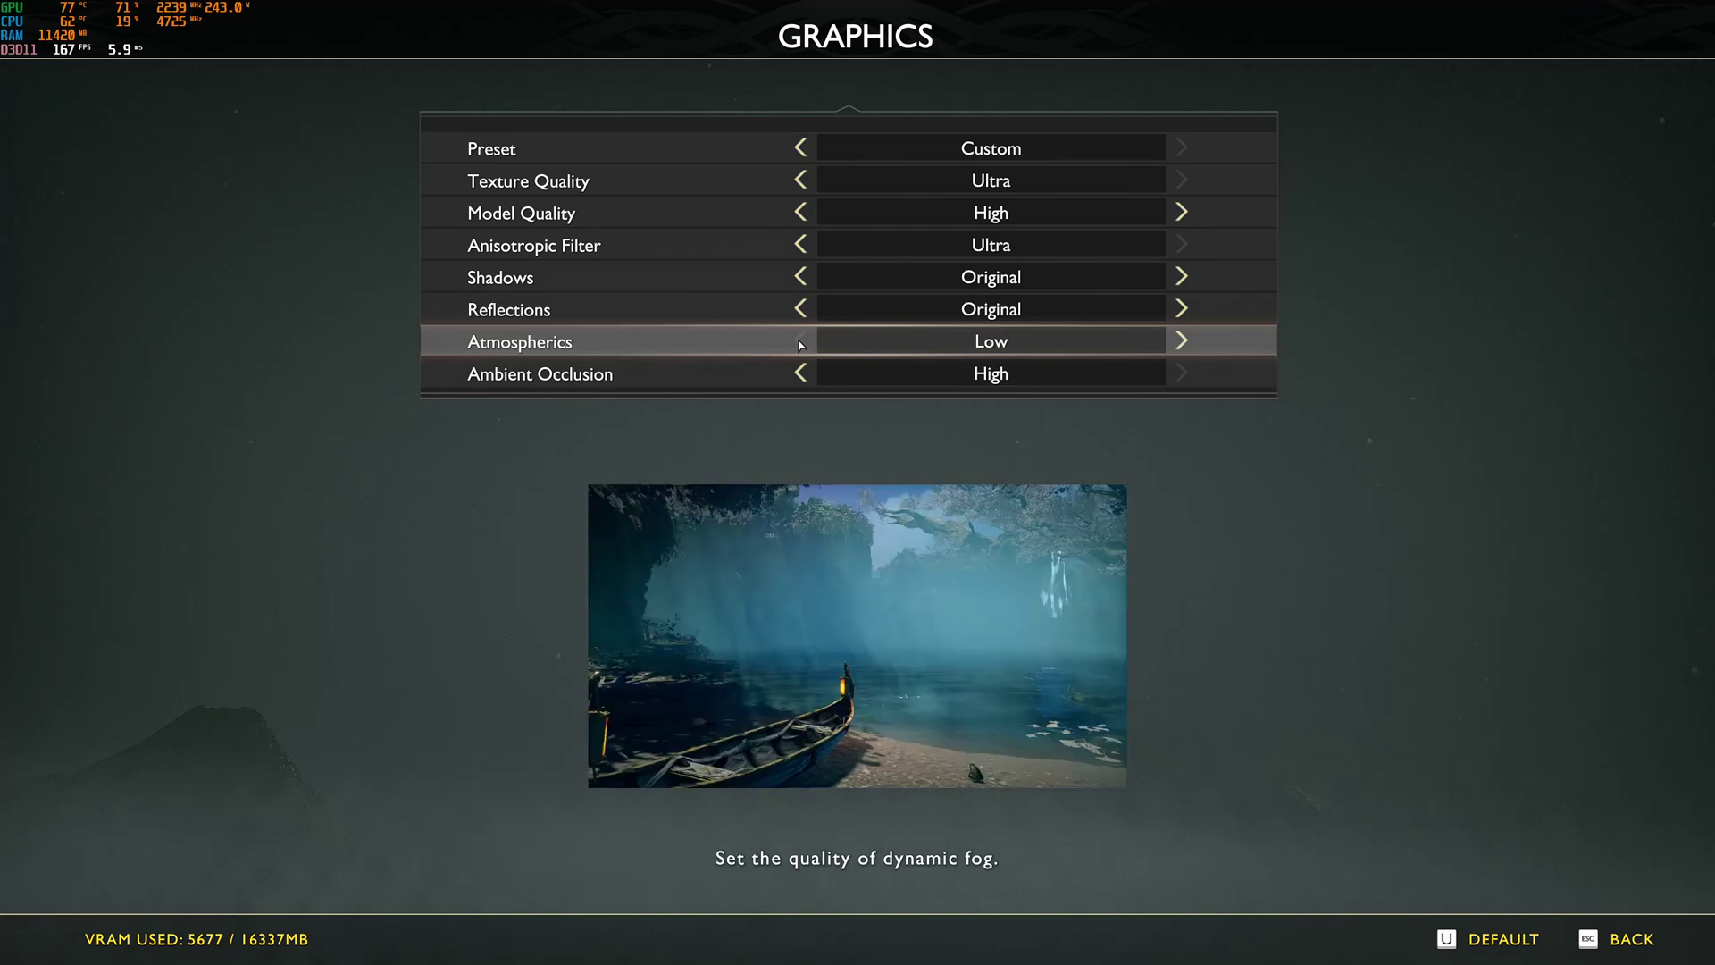
click(1183, 340)
click(1183, 341)
click(803, 344)
click(805, 350)
click(1183, 342)
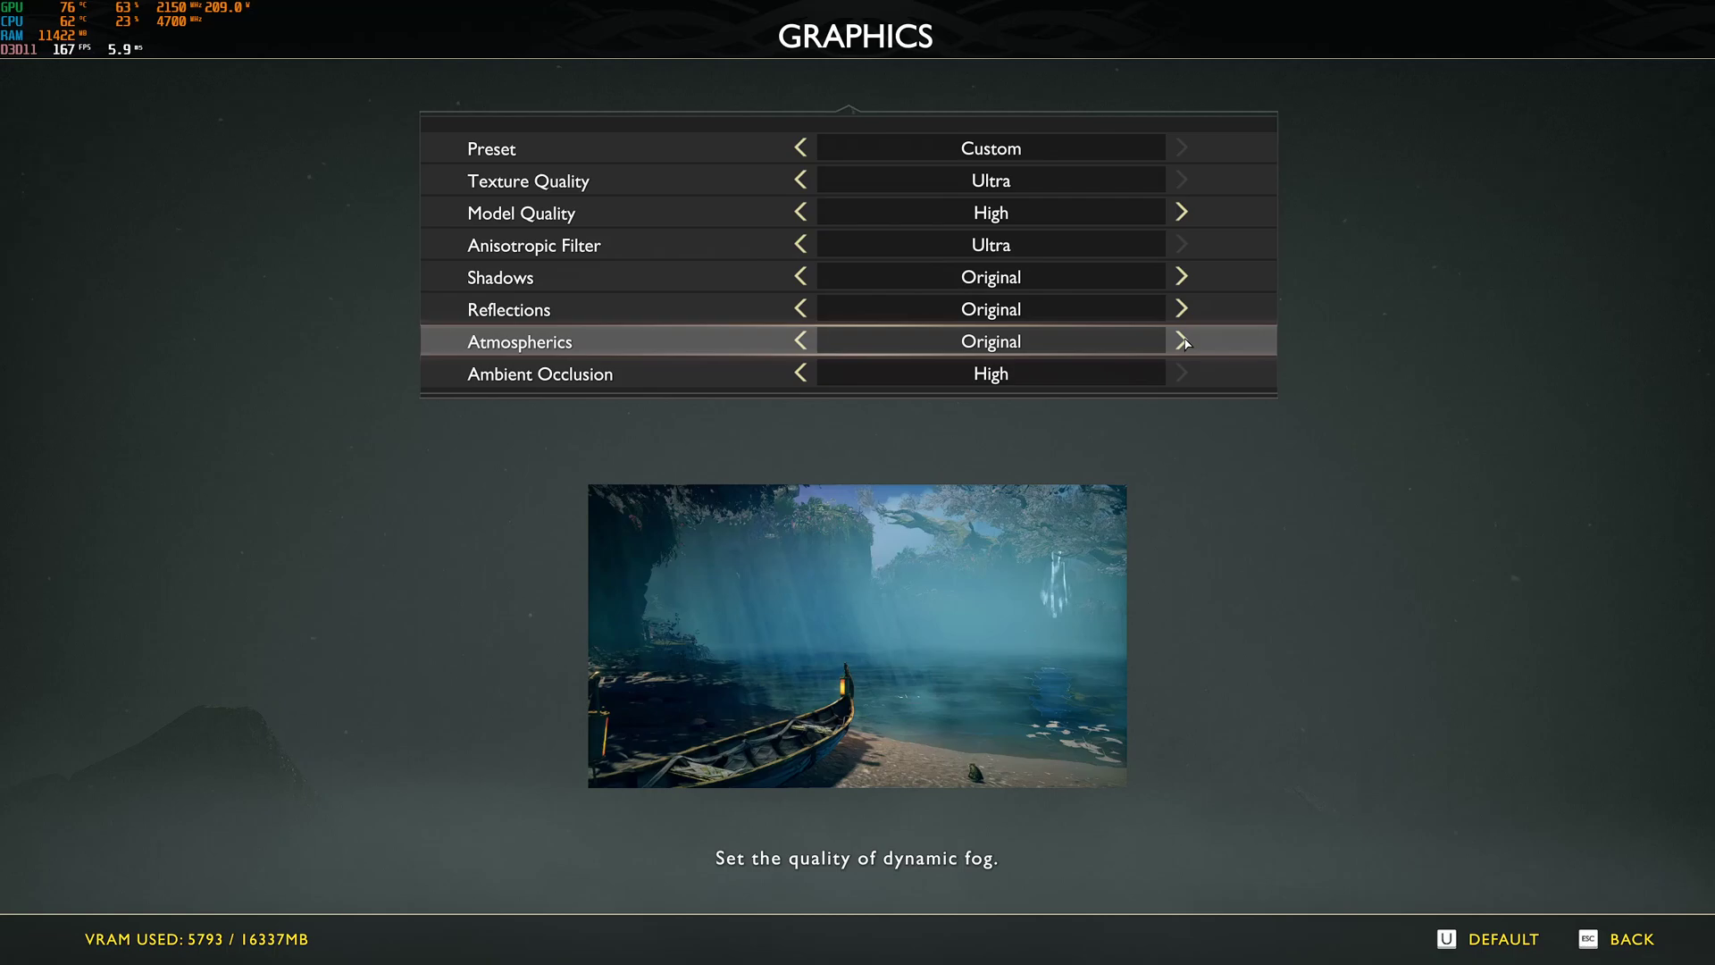
click(1183, 341)
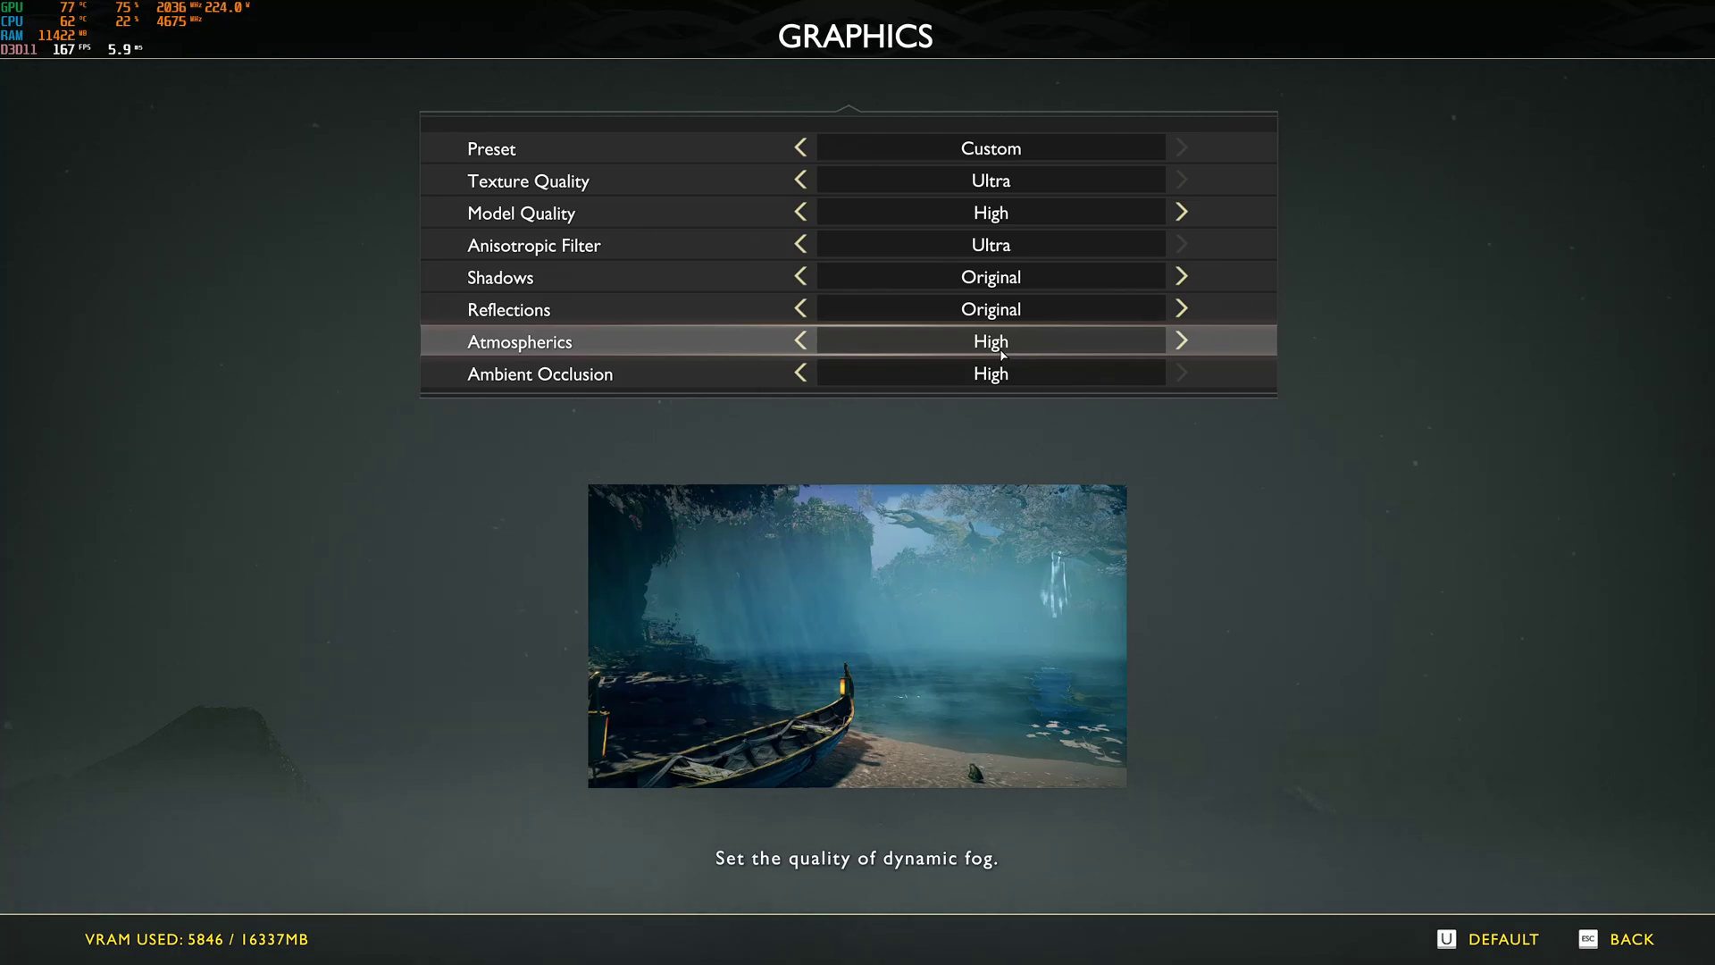
Set the Atmospherics quality to Original in the graphics settings
key(Right)
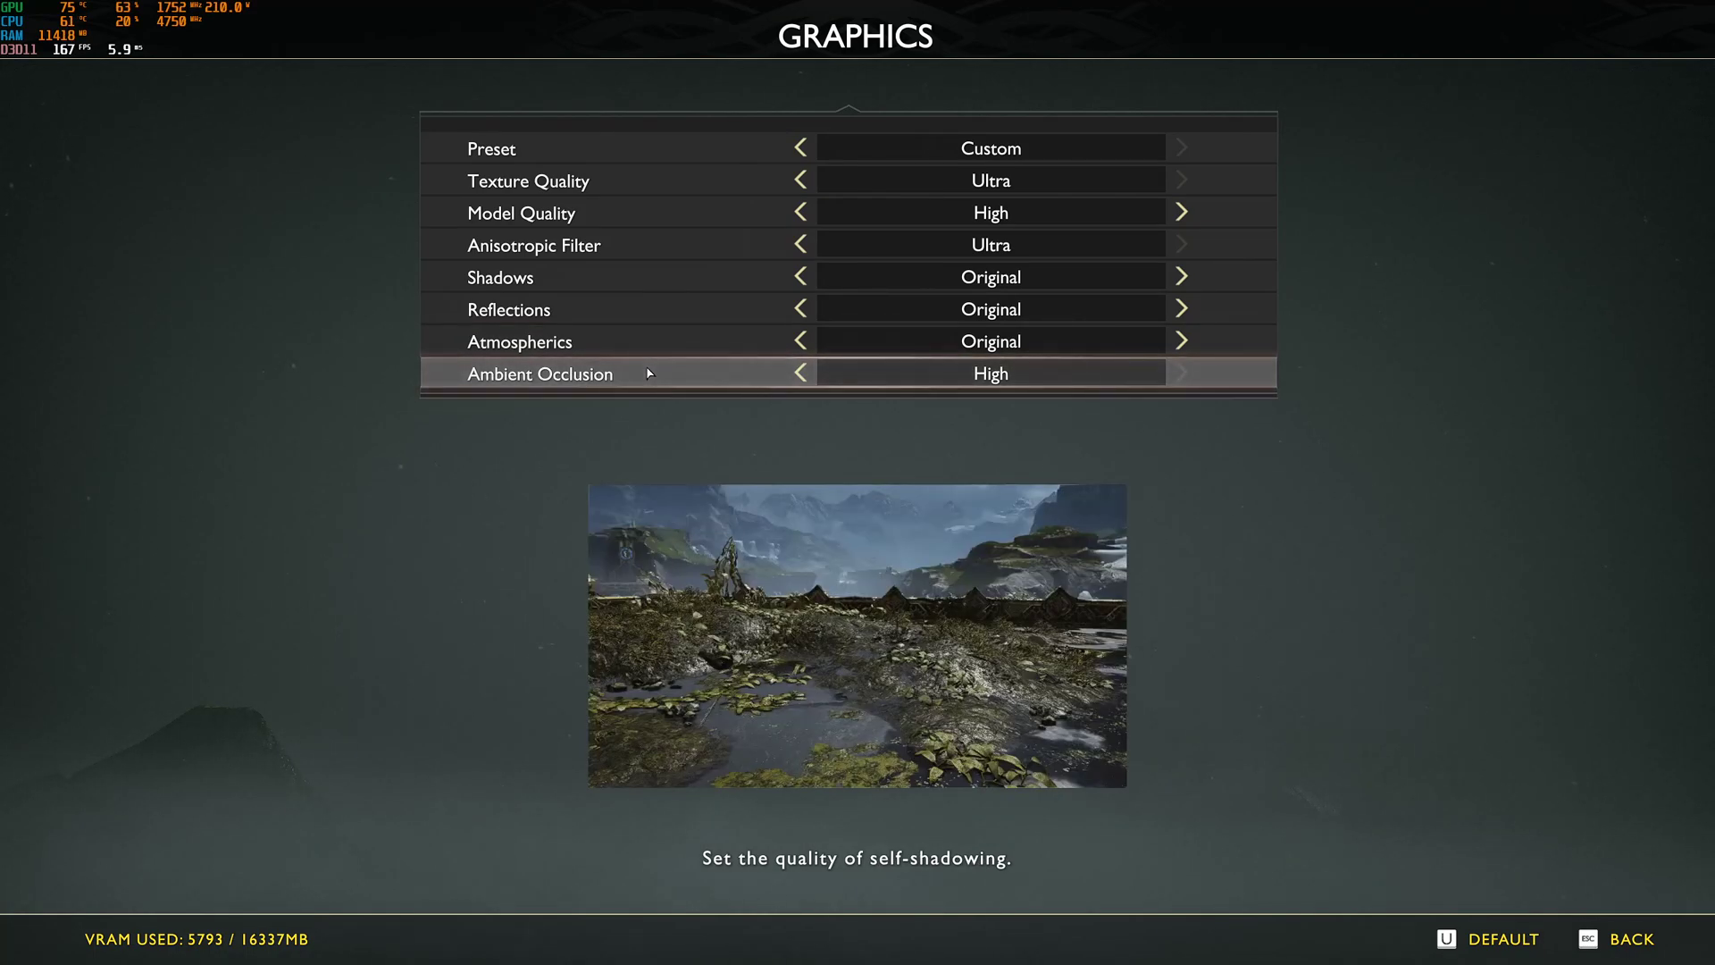
Compare Ambient Occlusion at Original and Disable, restoring it to High after each comparison
click(801, 372)
click(801, 373)
click(1182, 372)
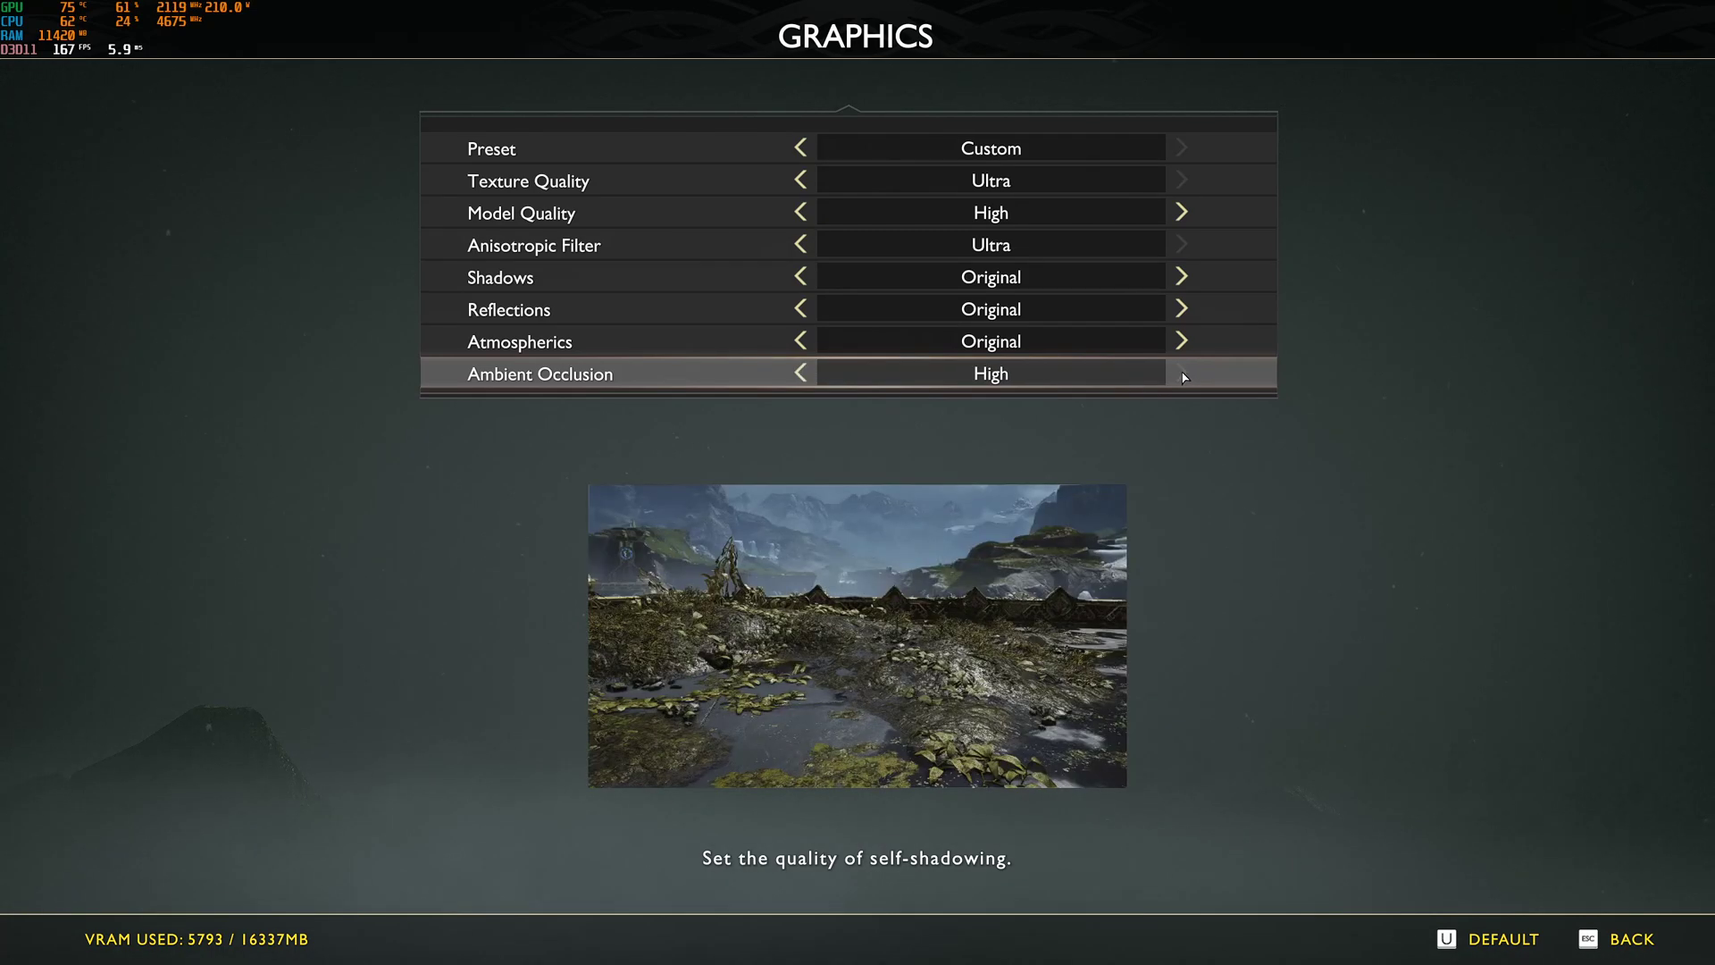
click(801, 373)
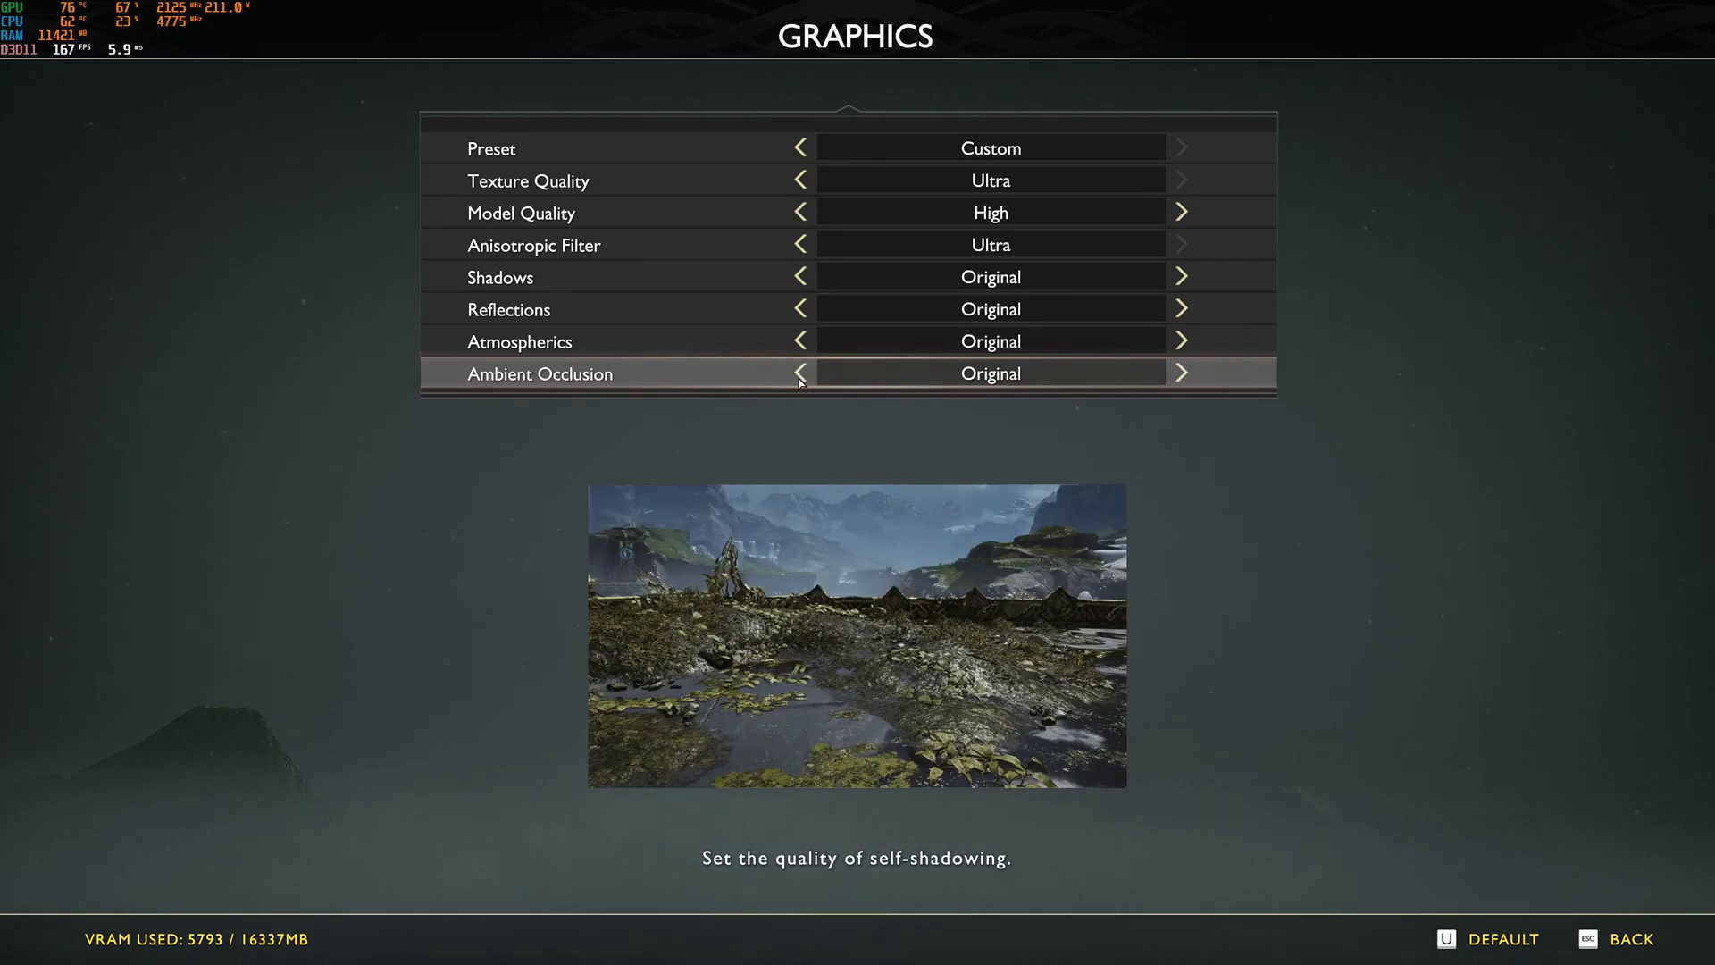
click(1182, 373)
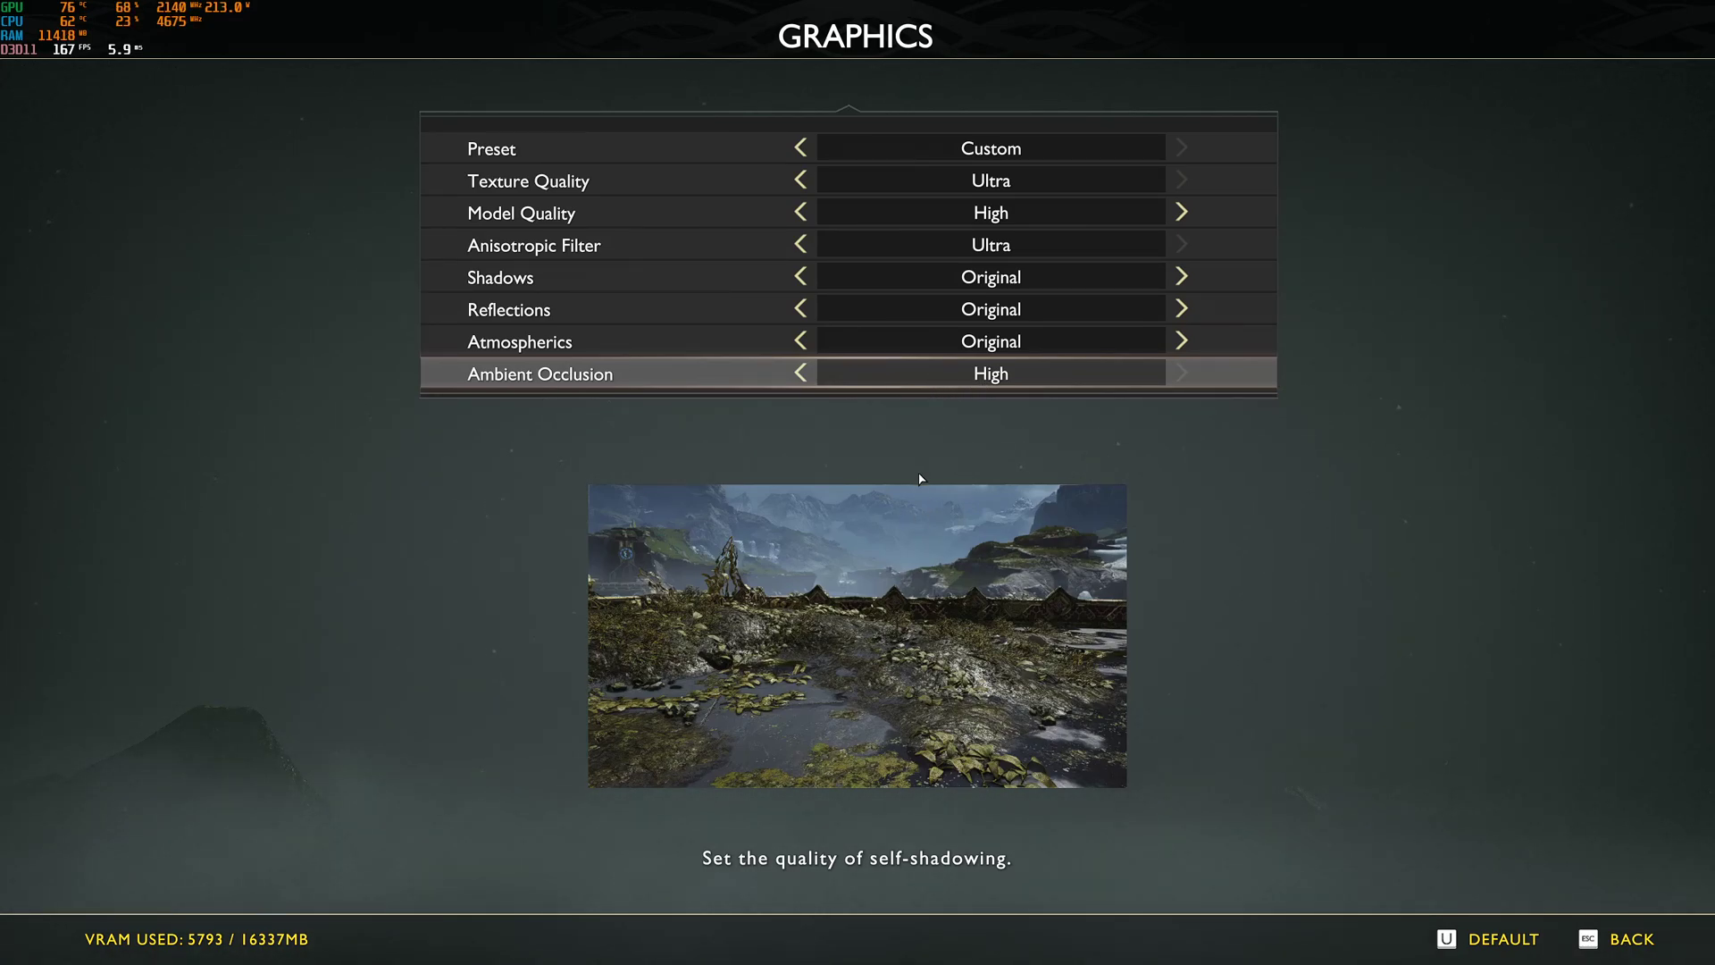
click(801, 374)
click(1181, 374)
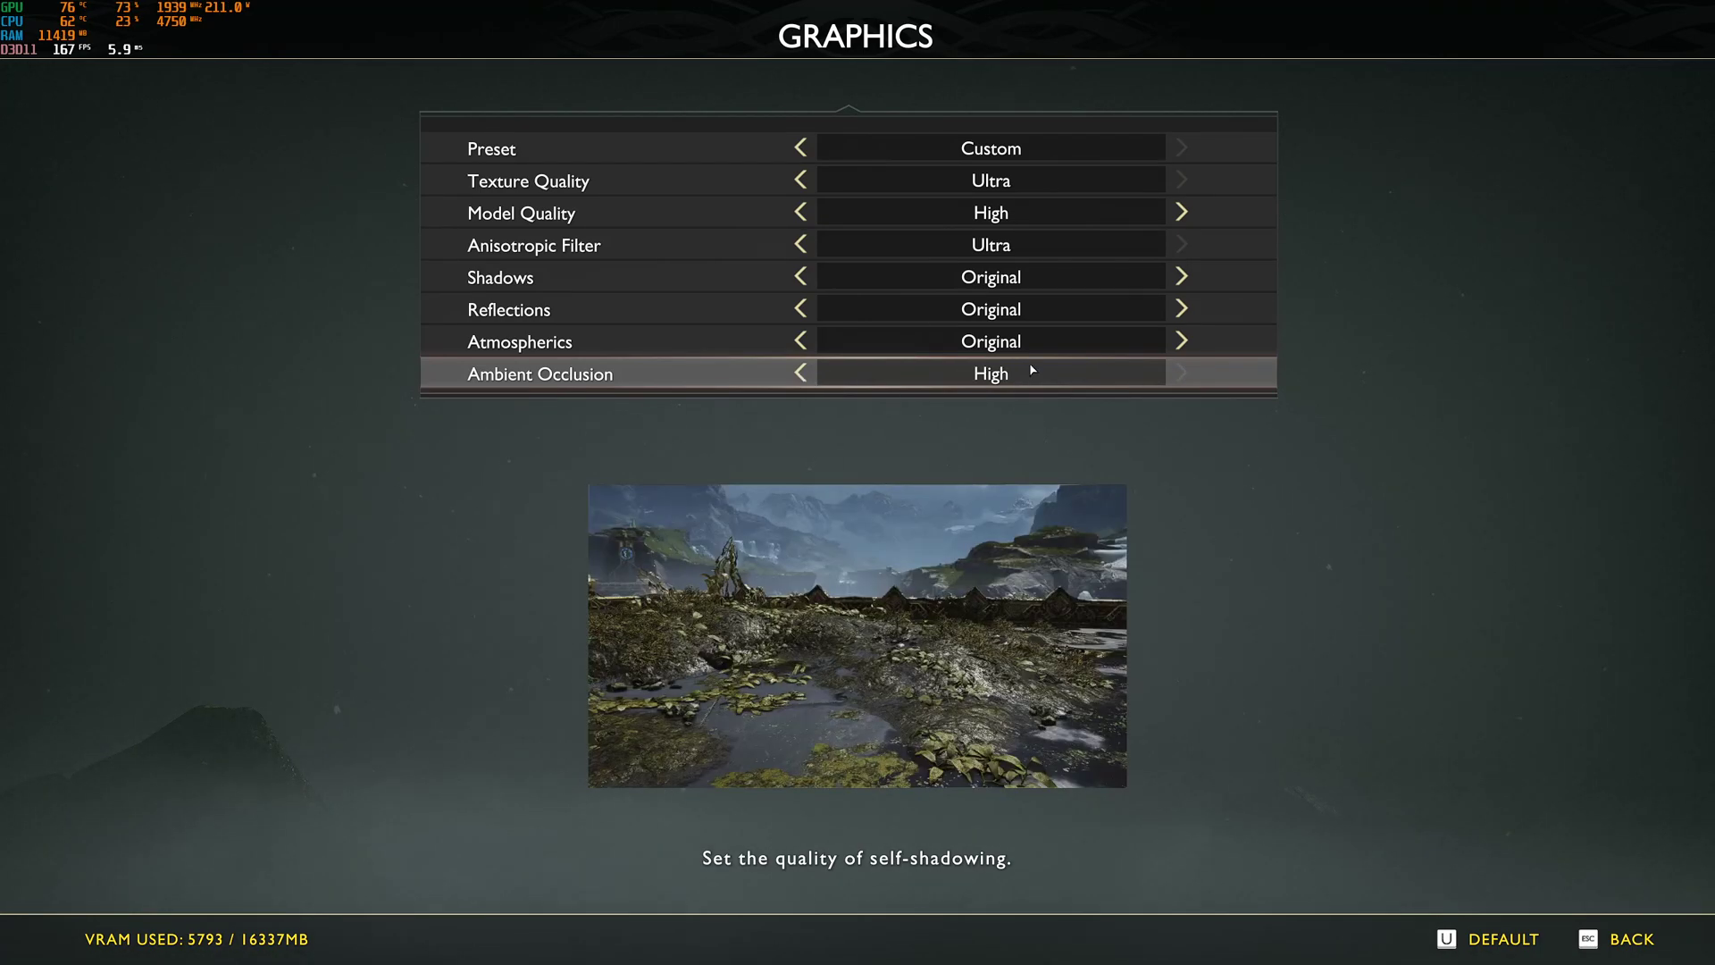
key(Left)
key(Left)
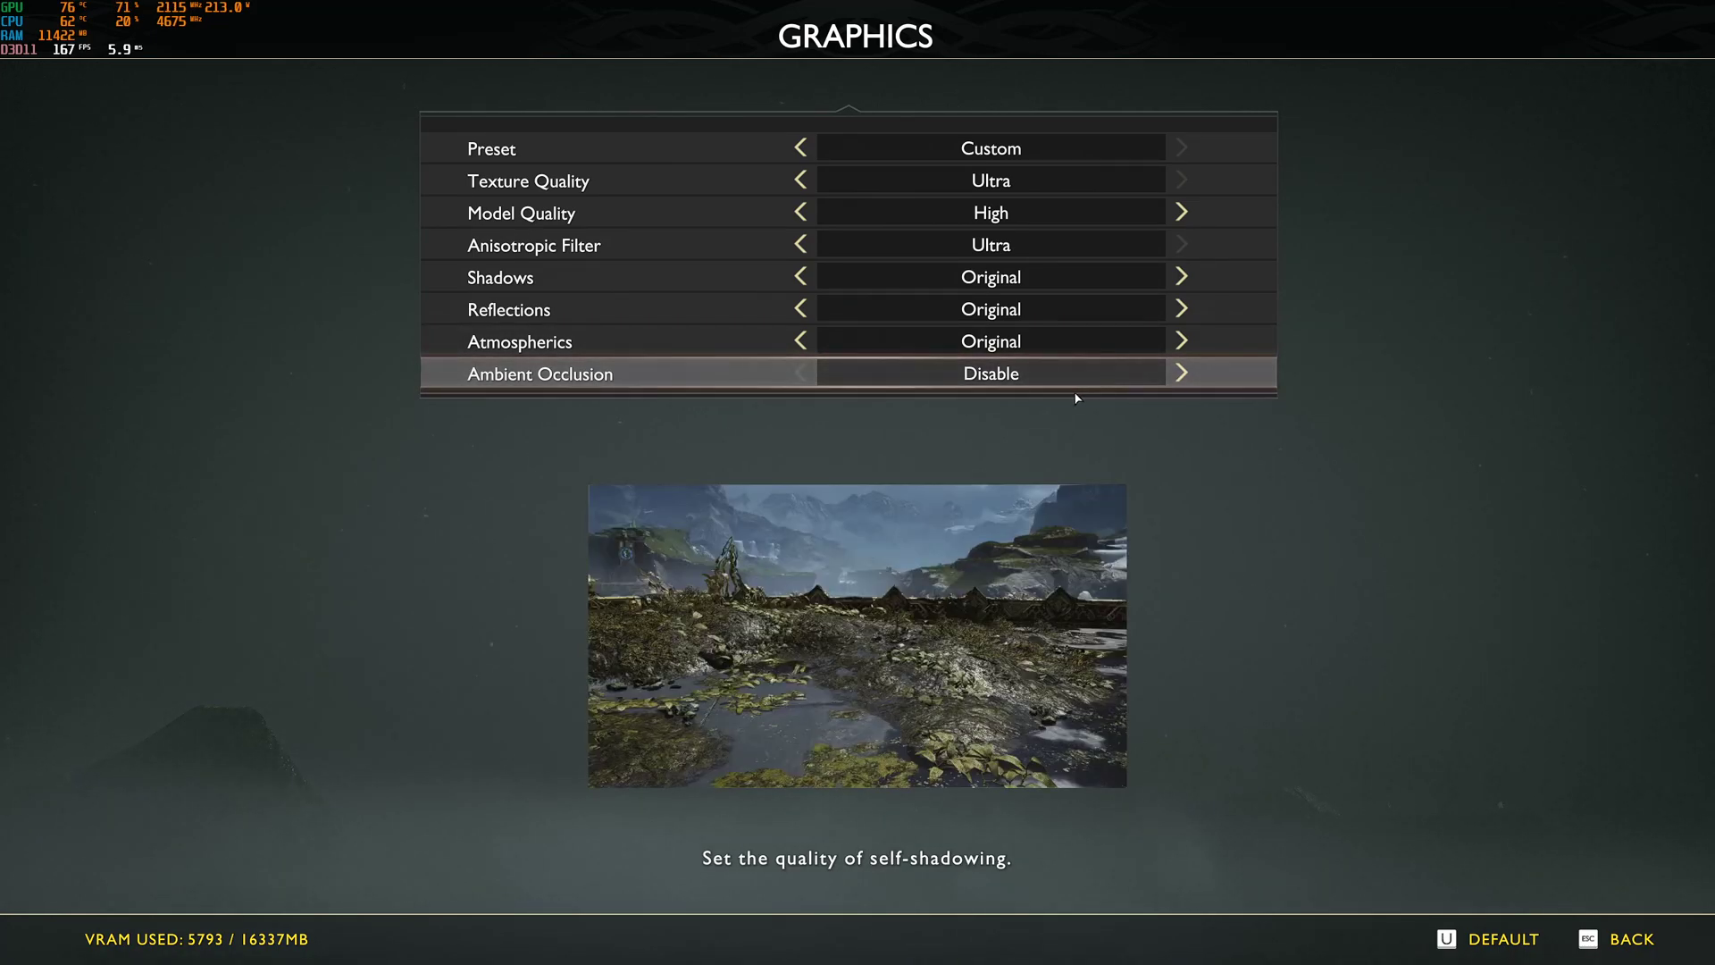
click(1181, 373)
click(1181, 374)
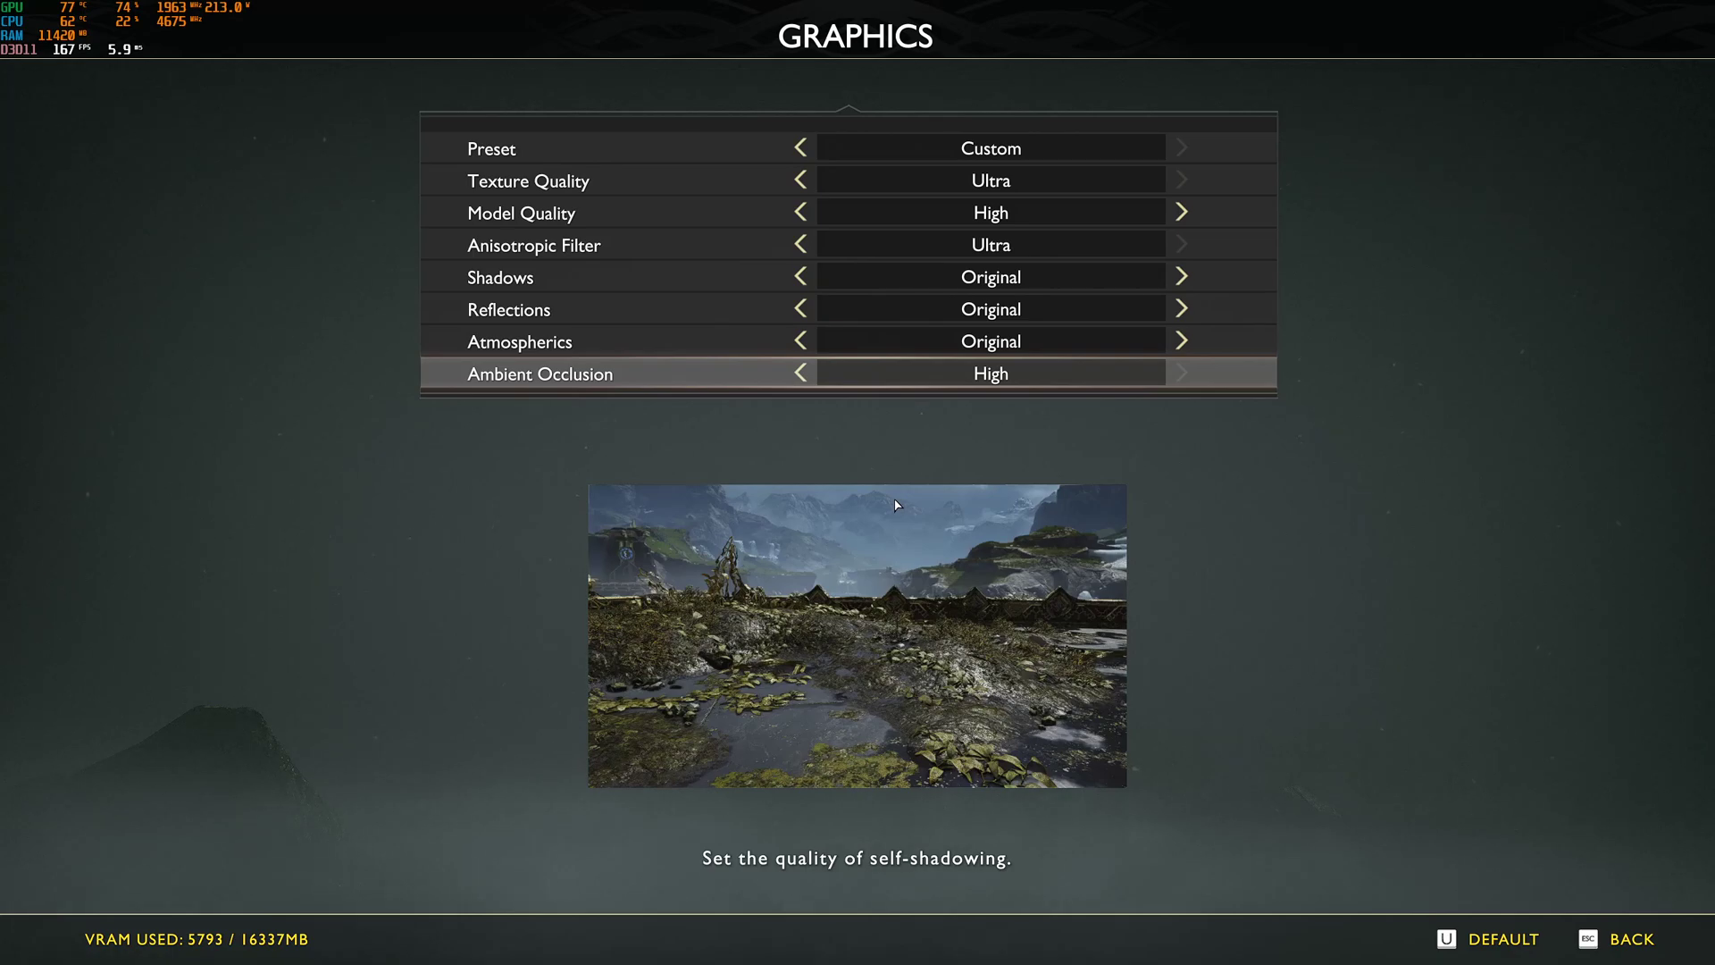